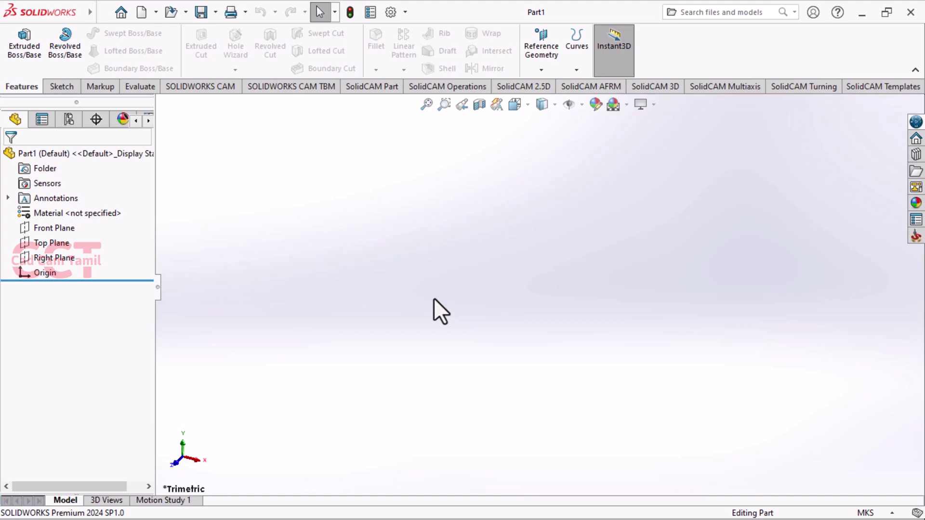
Sketch a horizontal straight slot on the Front Plane starting at the origin, about 0.087 m between centres and 0.028 m wide
left_click(59, 85)
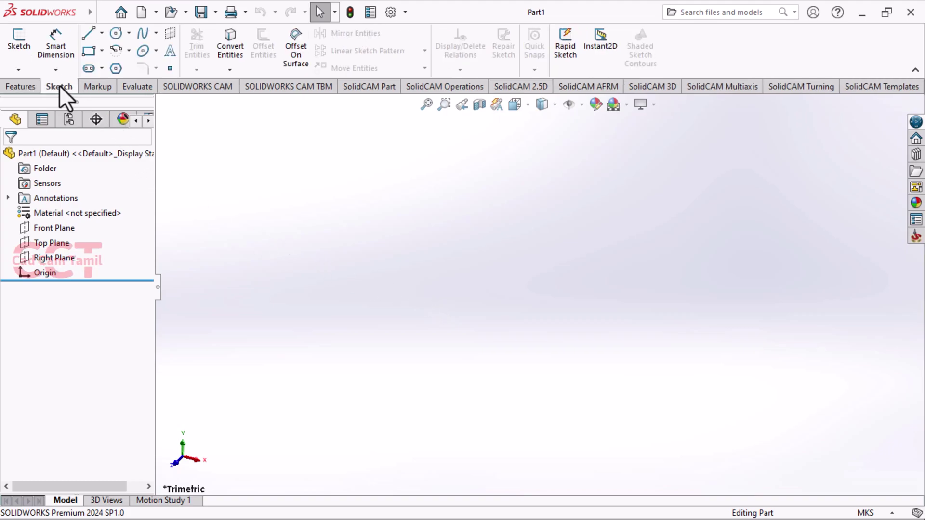
left_click(25, 45)
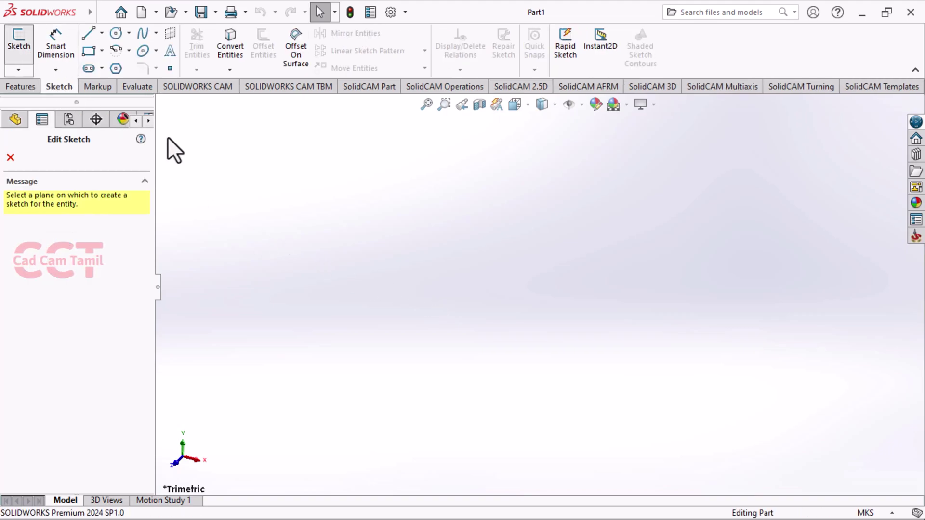
left_click(461, 178)
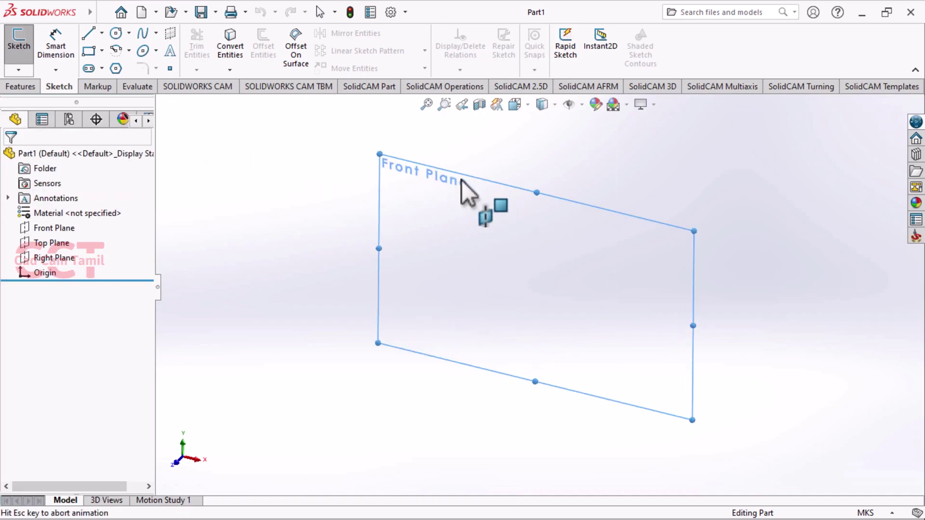
left_click(101, 68)
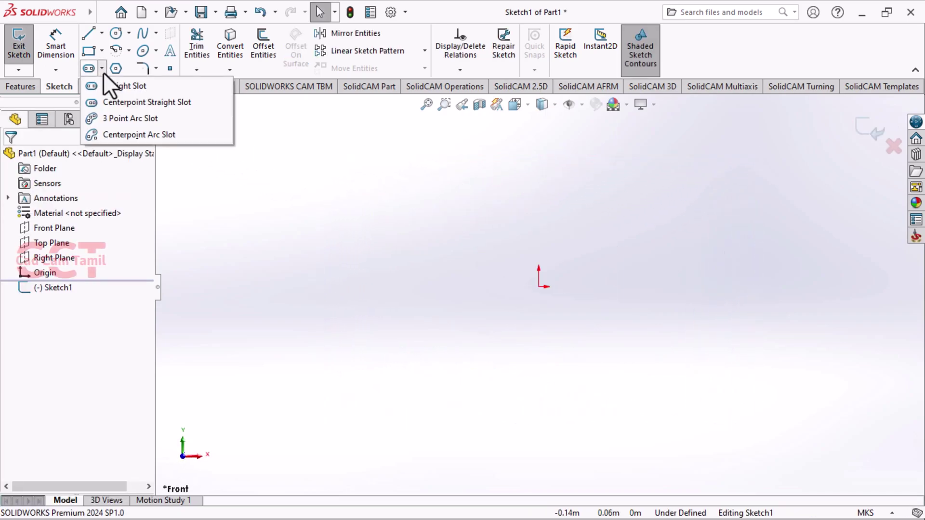
left_click(128, 88)
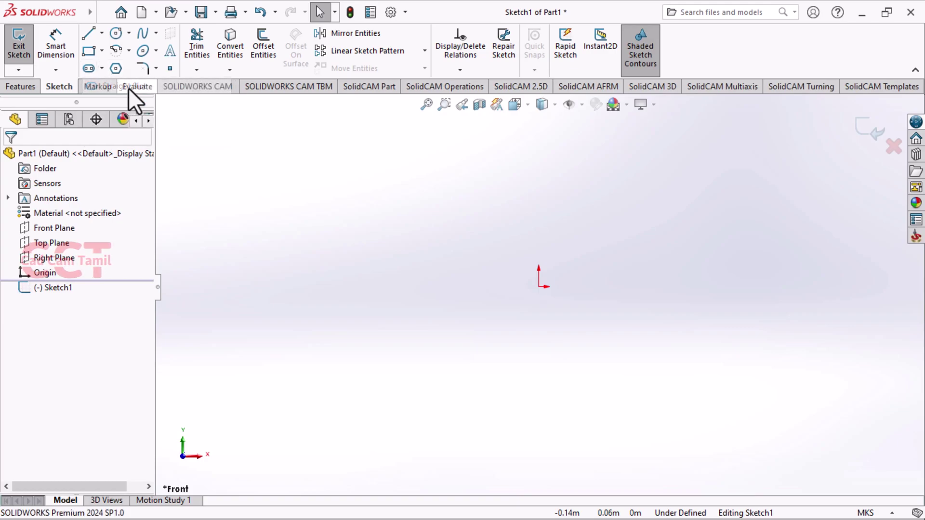
left_click(539, 286)
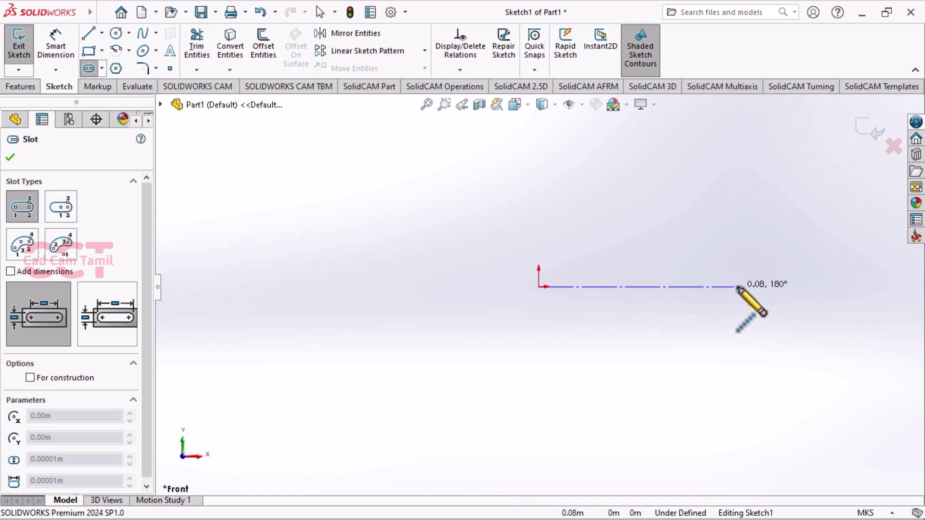
left_click(761, 271)
left_click(765, 253)
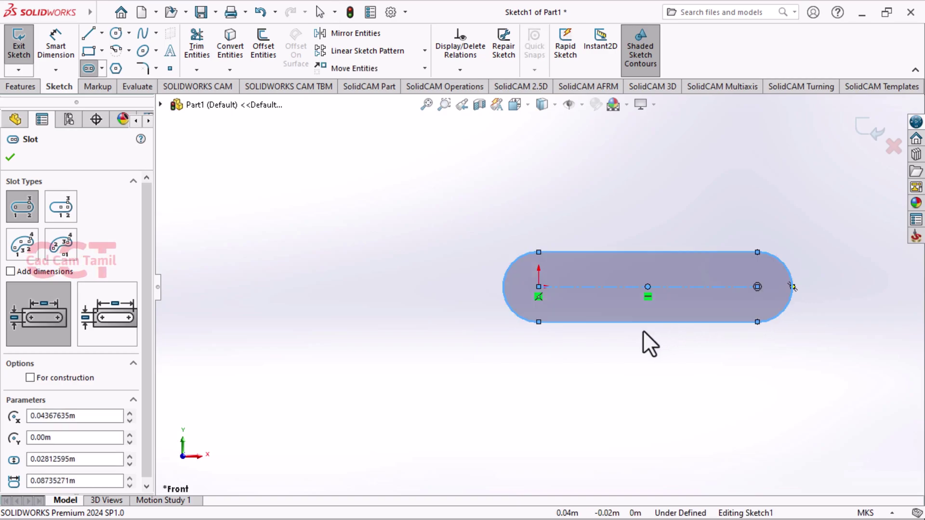
left_click(10, 158)
key("Escape")
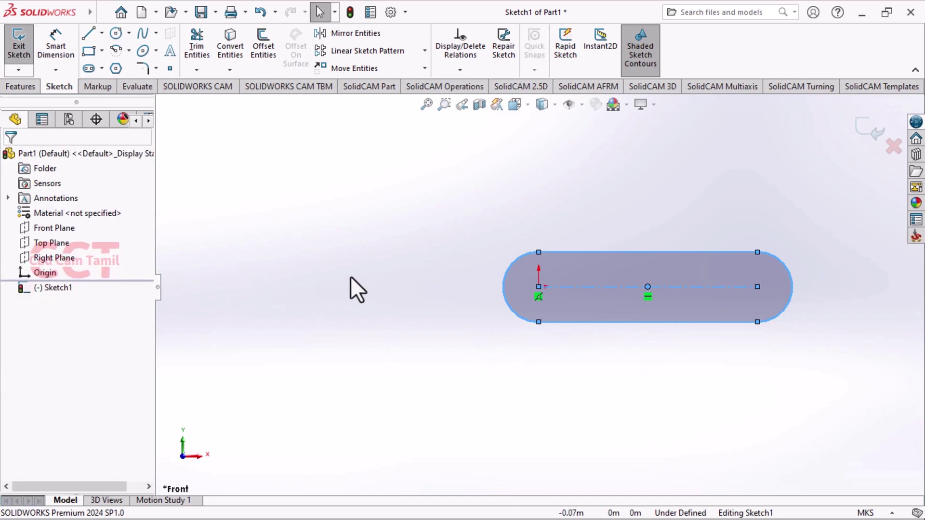
Change the document units to MMGS (millimeter, gram, second)
scroll(343, 275, "up", 2)
scroll(796, 355, "down", 1)
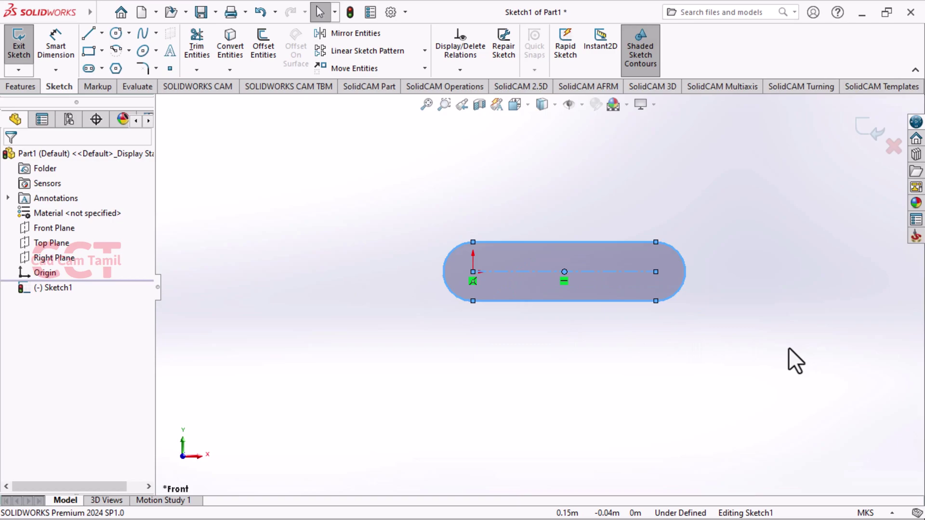
left_click(881, 516)
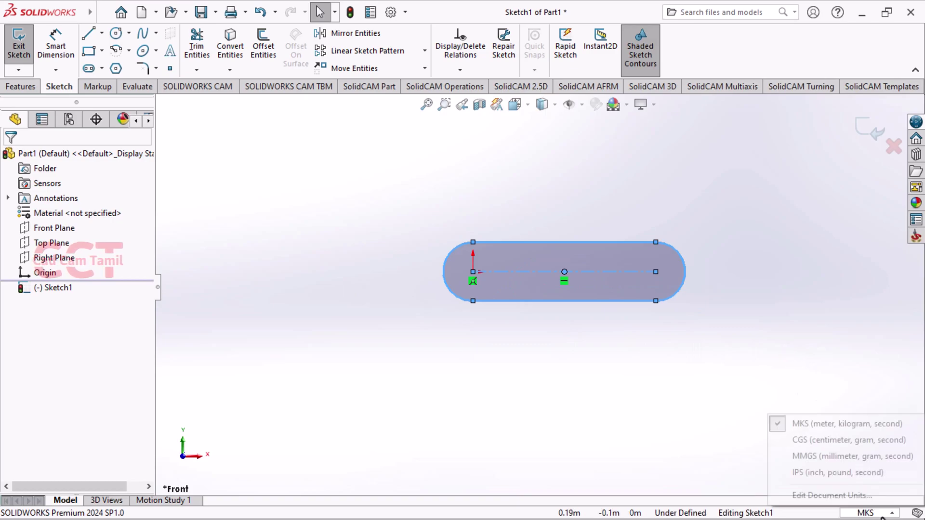
left_click(860, 461)
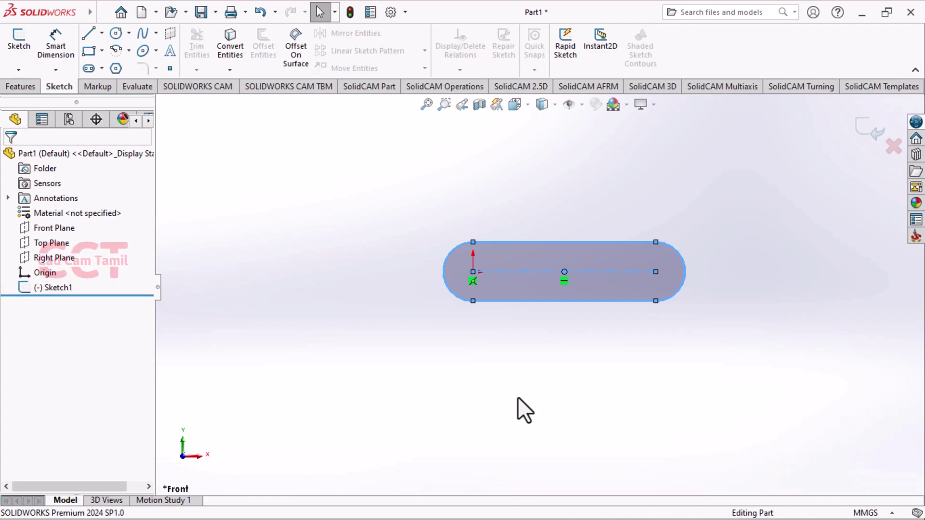
Reopen the slot sketch for editing and dimension the slot's centre-to-centre length as 108 mm
left_click(59, 286)
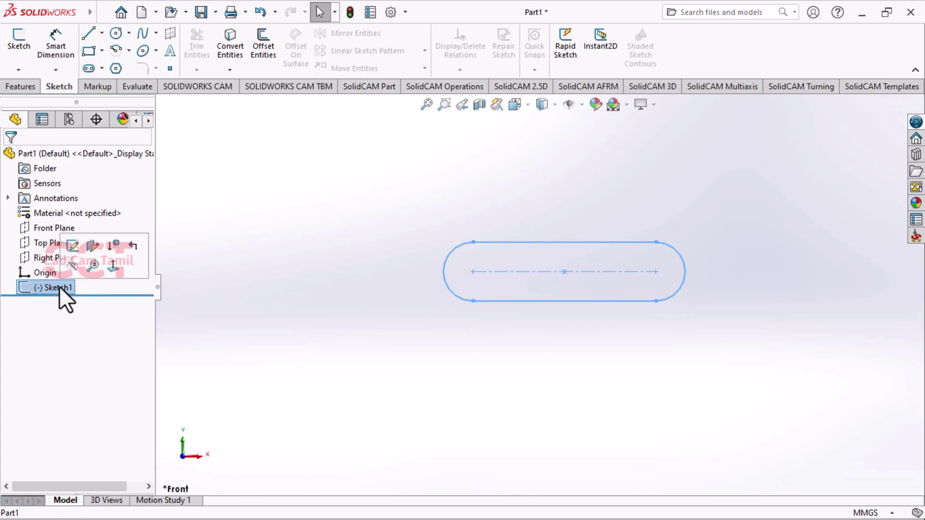
left_click(73, 247)
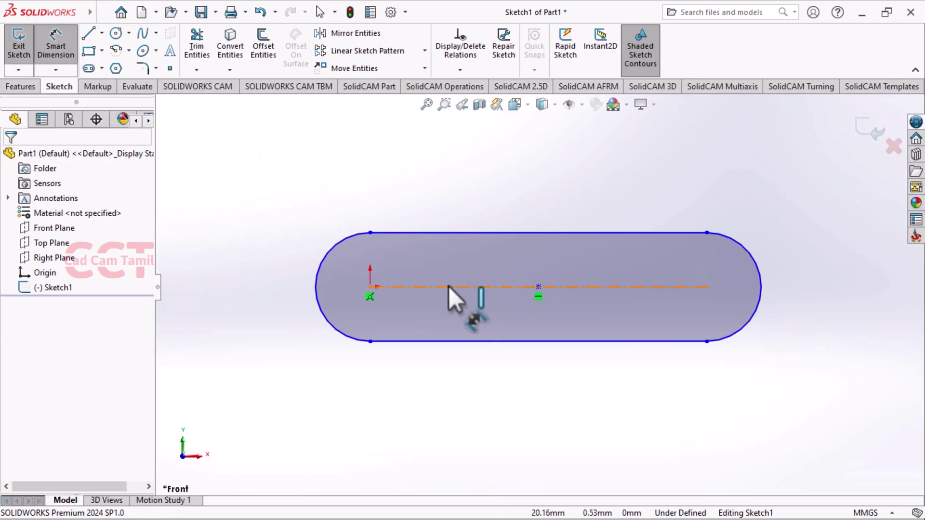
left_click(448, 285)
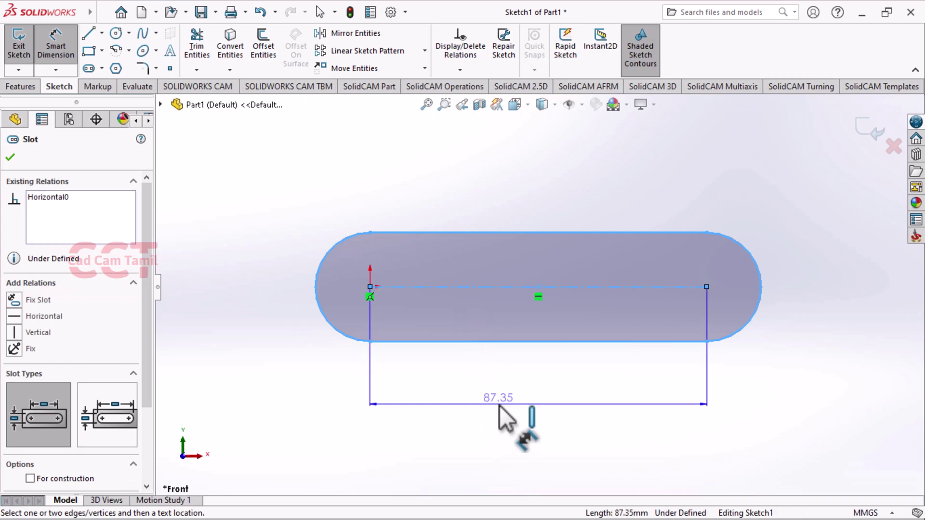
left_click(499, 406)
left_click(499, 406)
type("108")
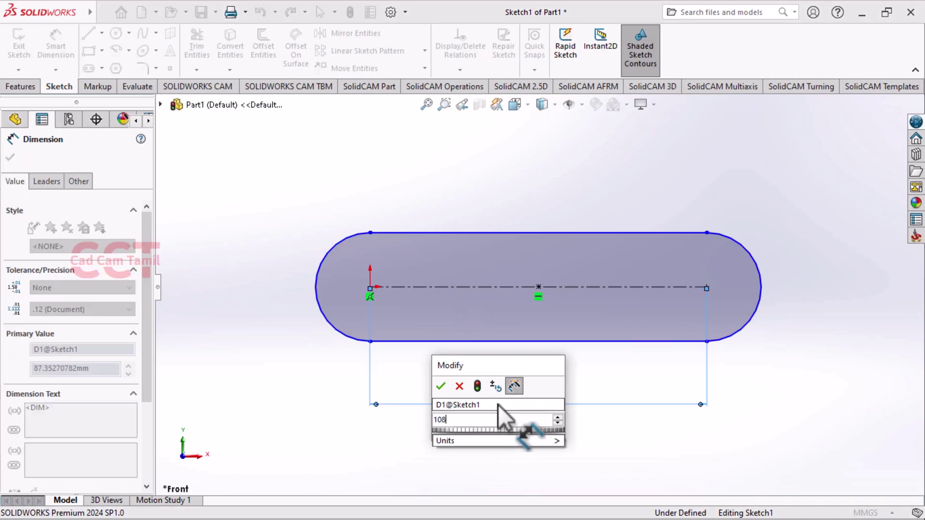
key("Return")
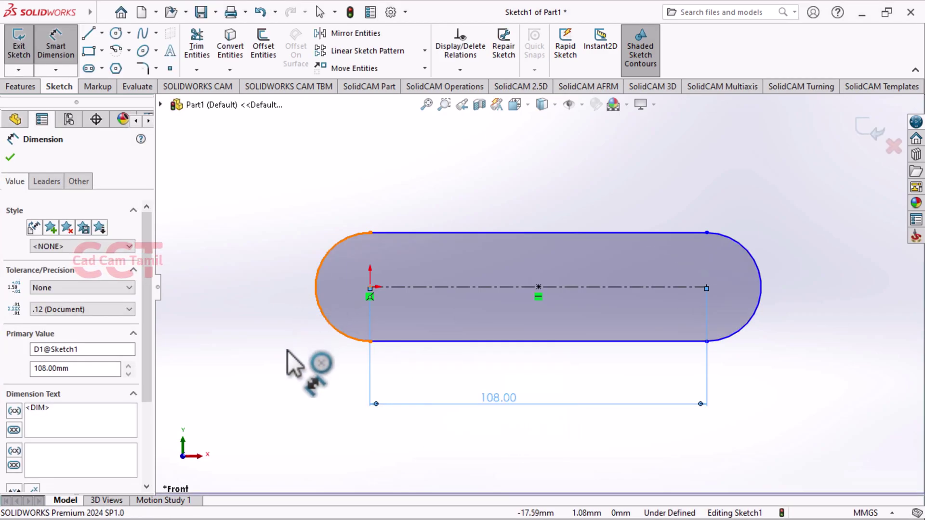
Dimension the slot's end arc at the origin with a radius of 34 mm
left_click(316, 284)
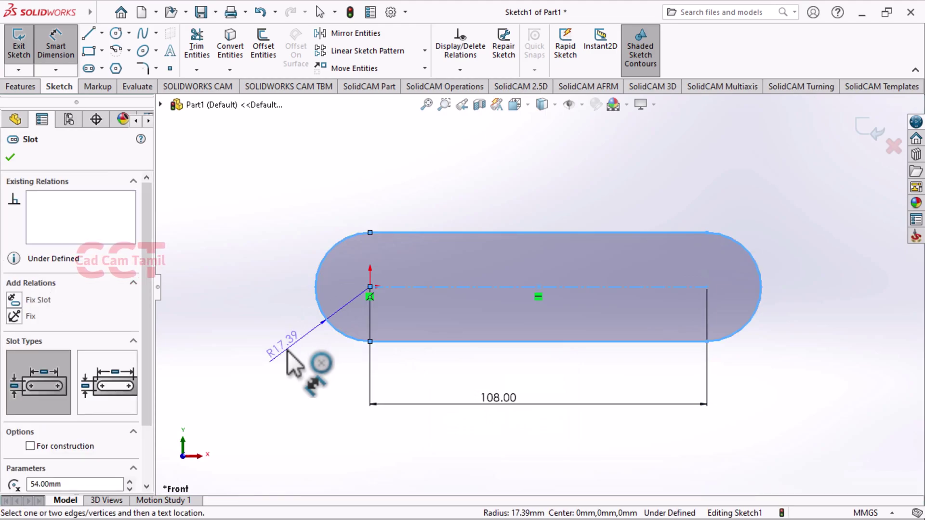
left_click(299, 375)
type("34")
key("Escape")
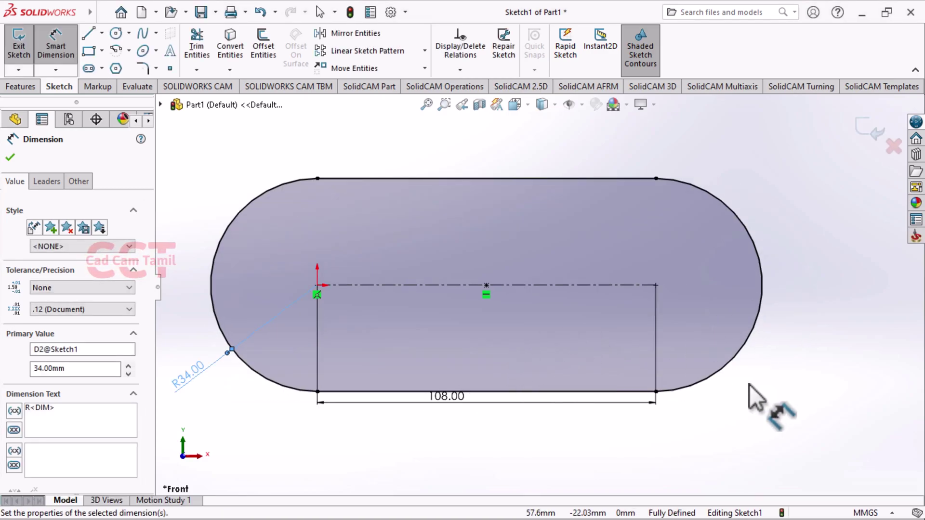
Sketch a second straight slot about 29 mm wide inside the first one, using the same two arc centres
scroll(783, 389, "up", 2)
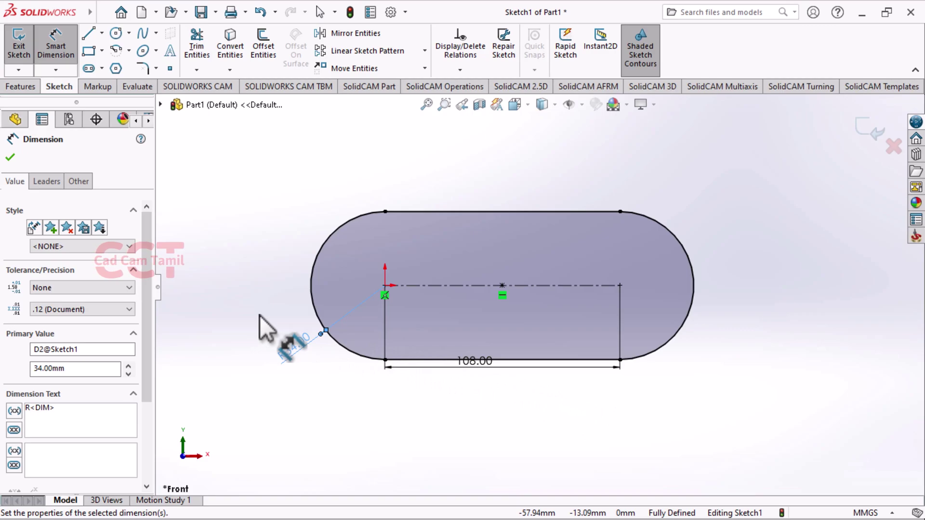
left_click(103, 69)
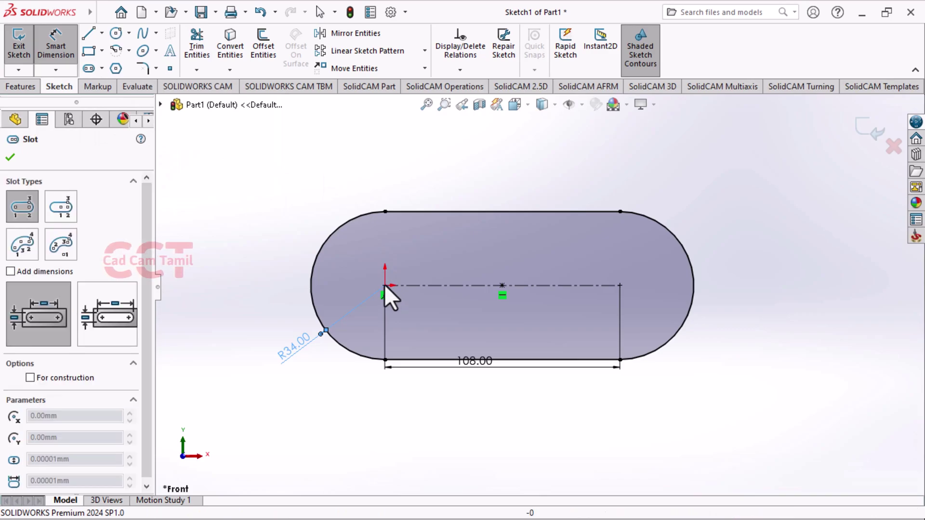
left_click(384, 284)
left_click(620, 286)
left_click(616, 282)
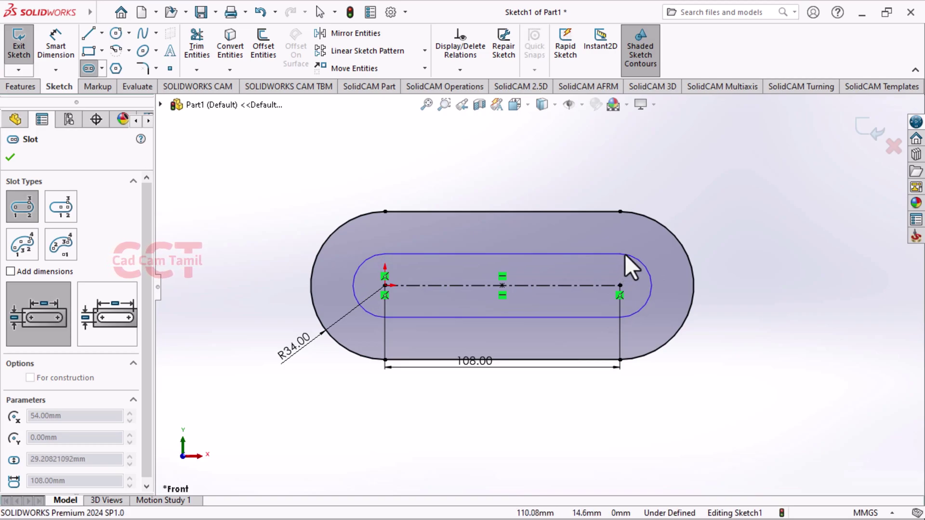
left_click(625, 253)
Dimension the inner slot's end arc with a radius of 15 mm
right_click_drag(726, 292, 724, 269)
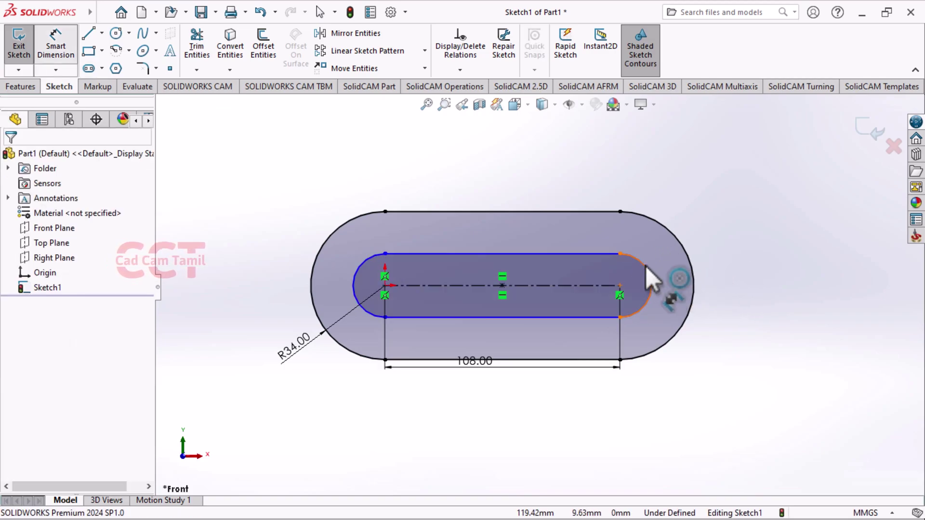
left_click(646, 265)
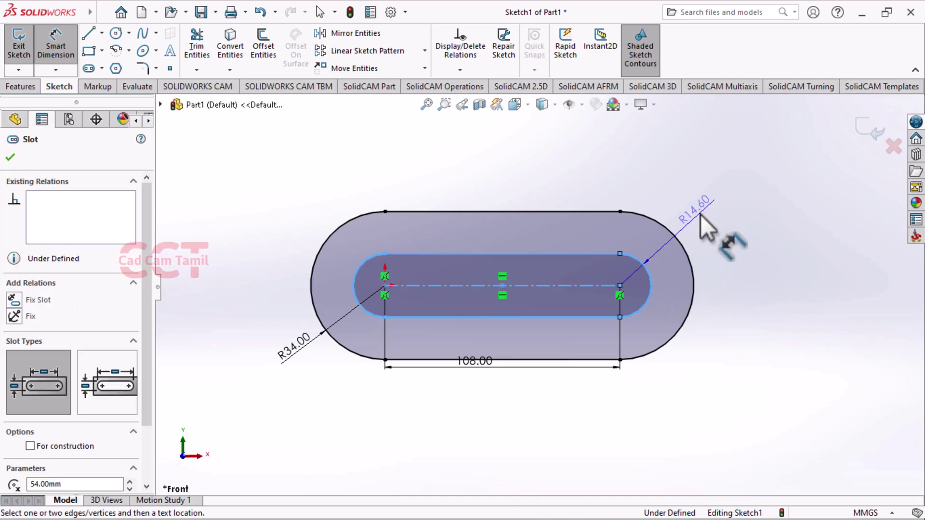
left_click(702, 211)
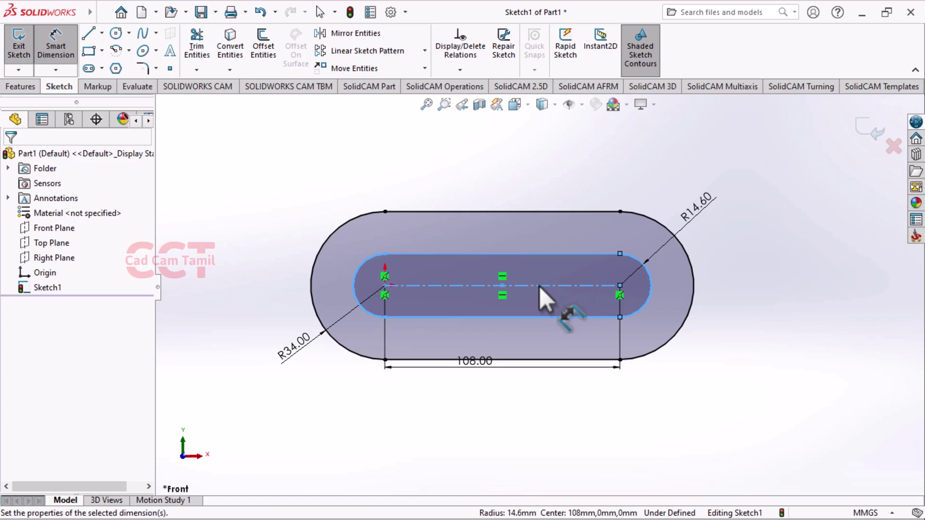
type("15")
key("Return")
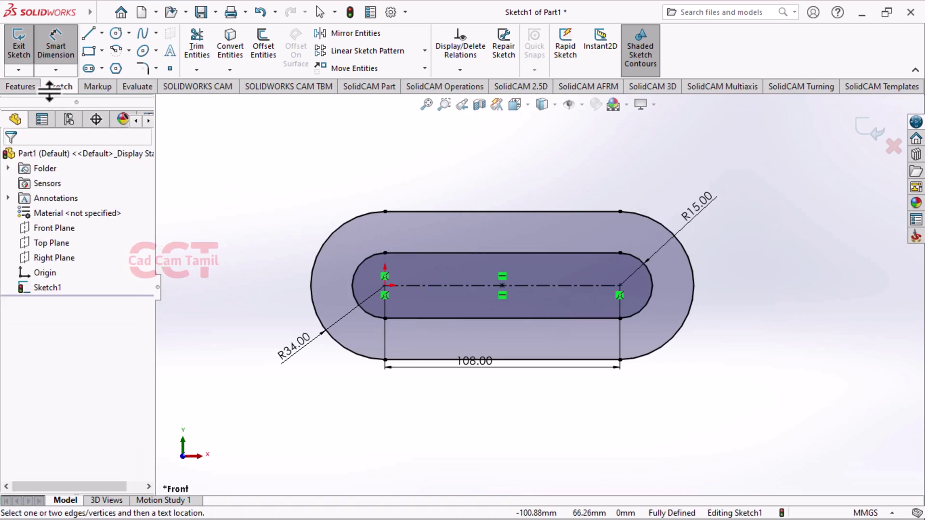
Extrude the ring between the two slots as a blind boss 52 mm deep
left_click(31, 88)
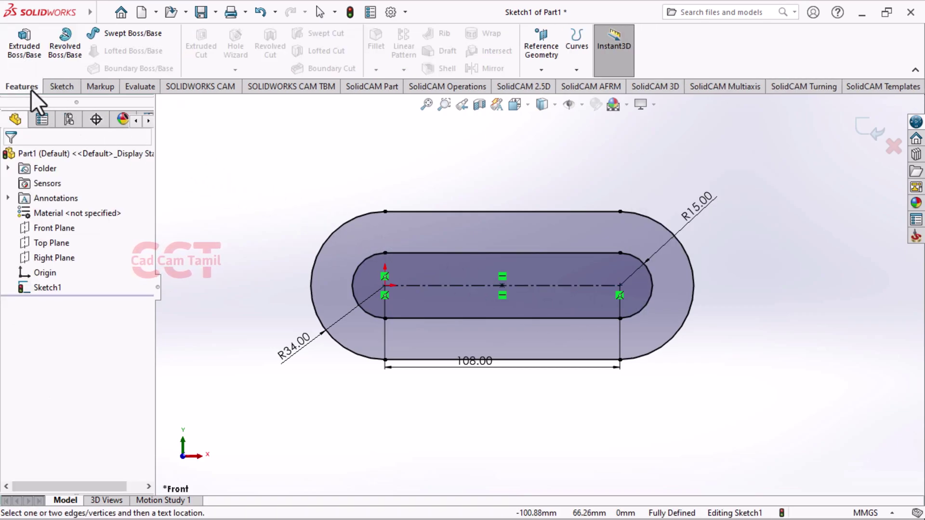
left_click(27, 48)
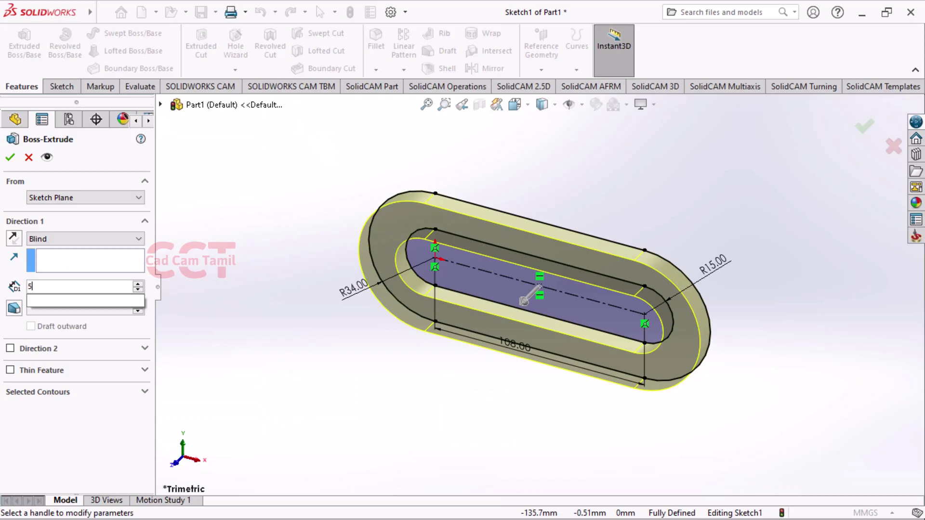
type("52")
key("Return")
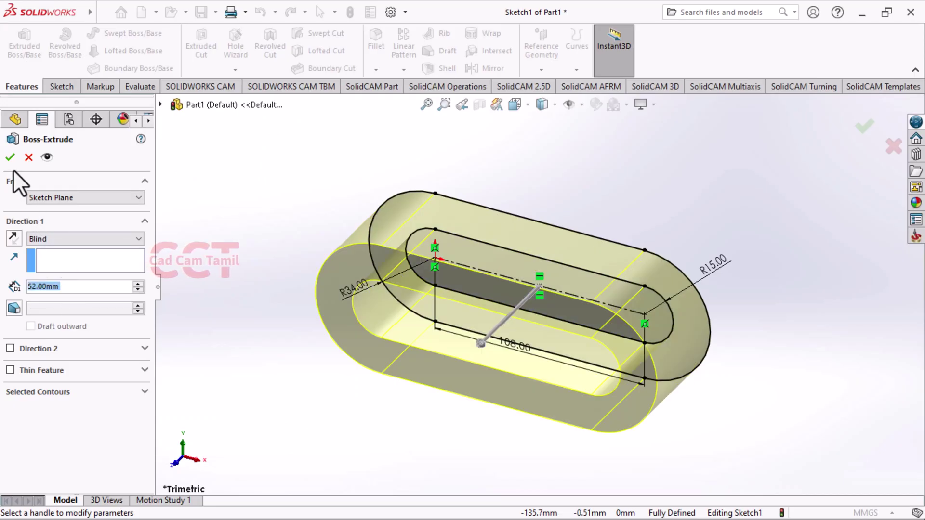
left_click(10, 157)
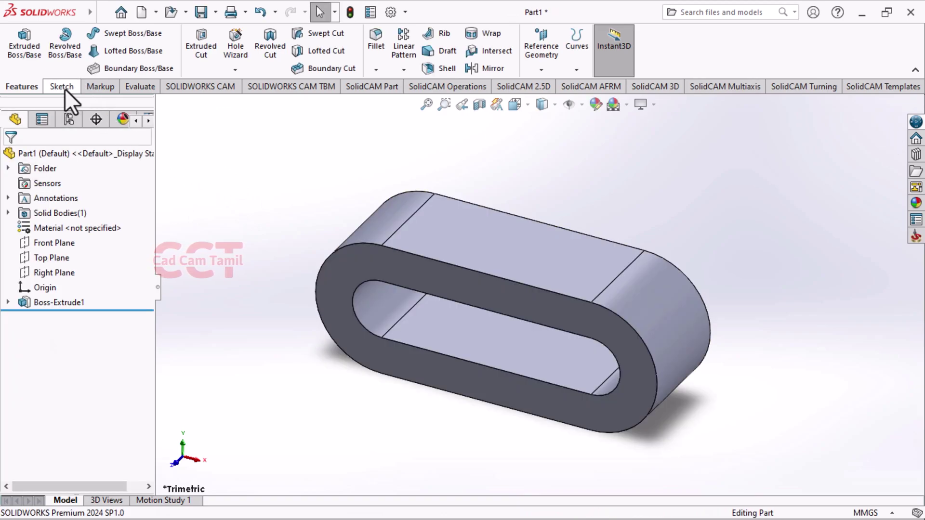
Start a sketch on the Front Plane and draw a circle of about 18 mm radius about 106 mm directly above the slot's right-hand arc centre
left_click(63, 89)
left_click(19, 45)
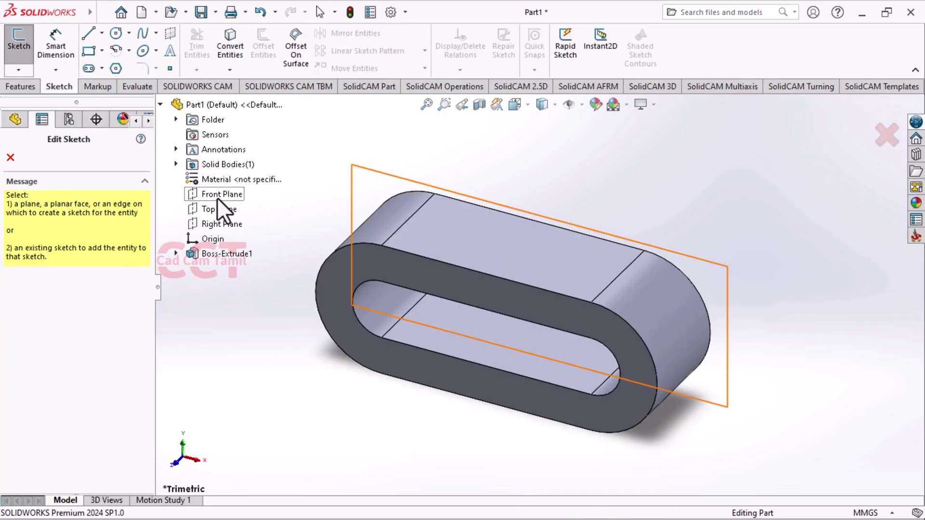
left_click(217, 197)
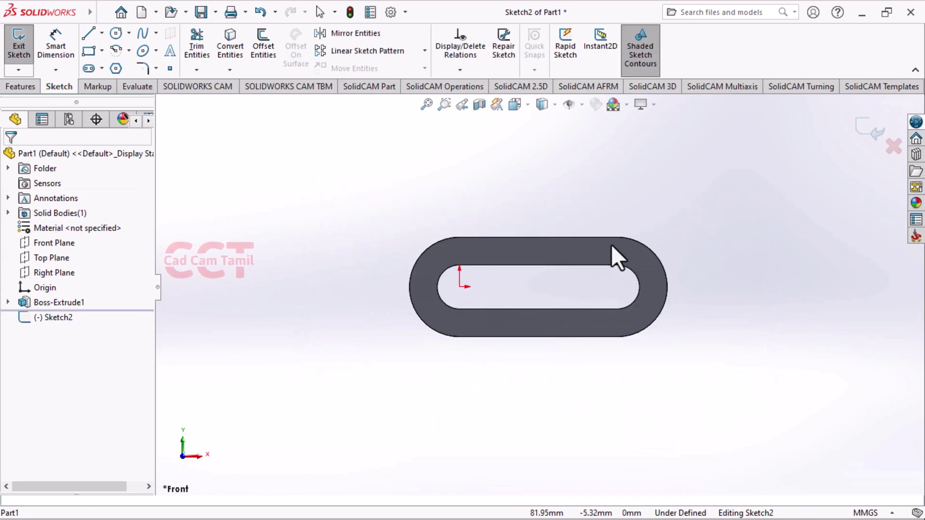
scroll(610, 247, "up", 2)
scroll(597, 251, "down", 5)
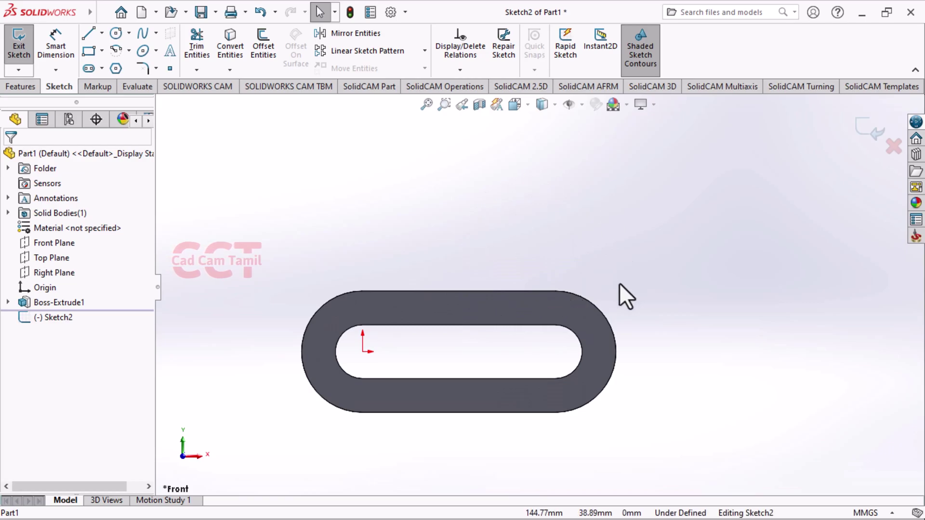
key("alt+Tab")
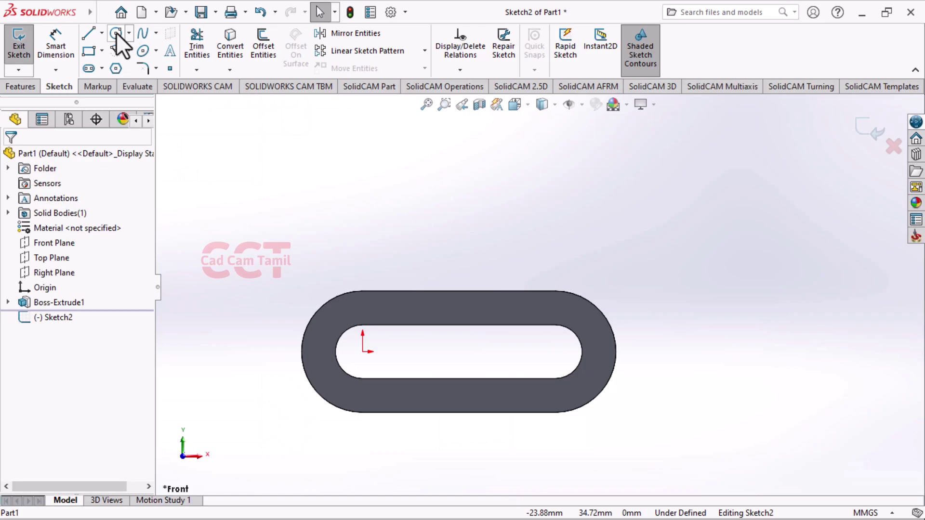
left_click(116, 33)
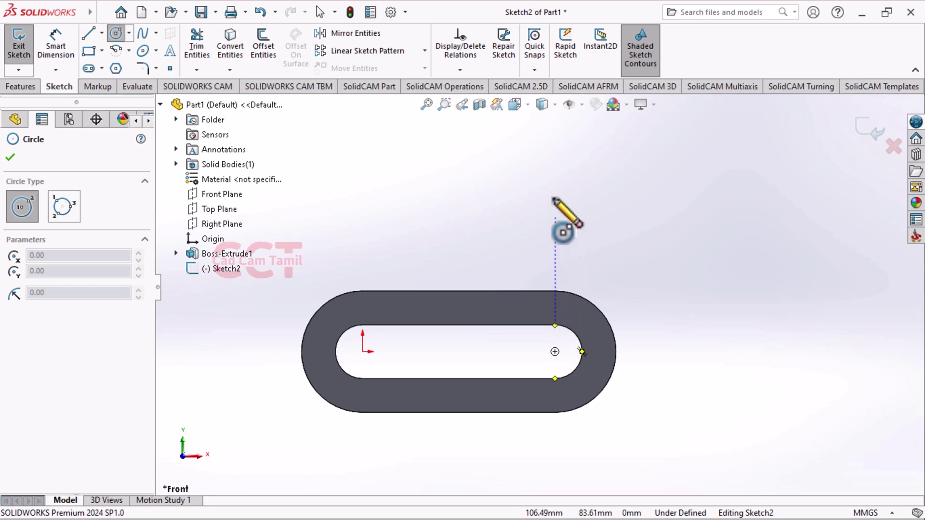
left_click(555, 163)
left_click(576, 188)
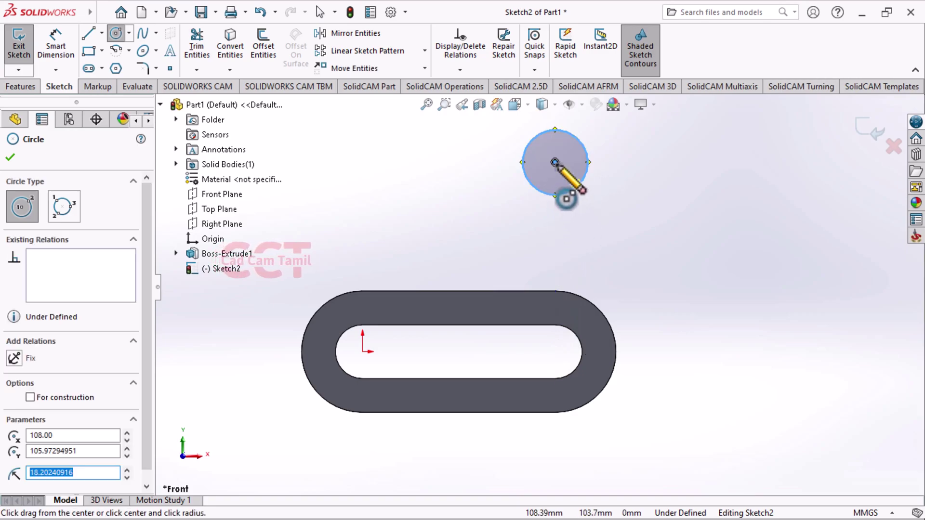
Draw a concentric outer circle of about 39 mm radius and dimension the shared centre 78 mm above the slot's right-hand arc centre
left_click(555, 163)
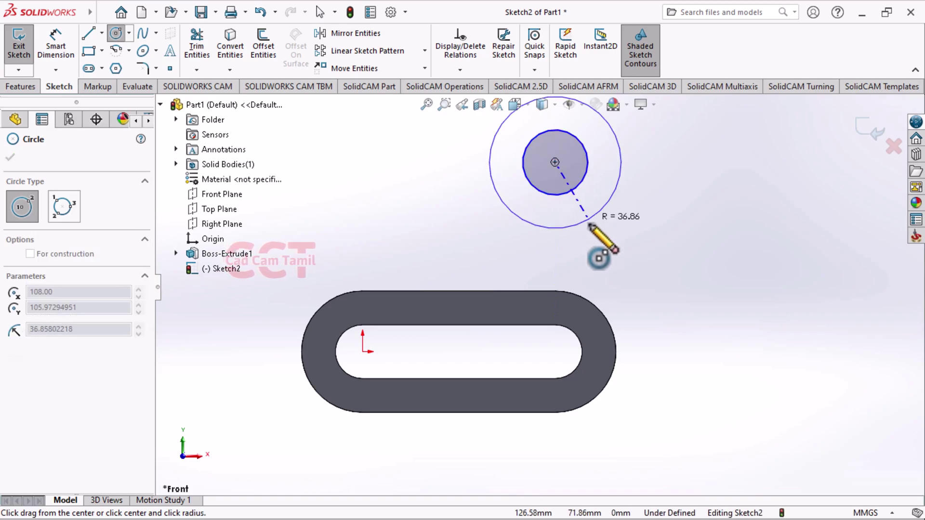
left_click(588, 222)
left_click(51, 39)
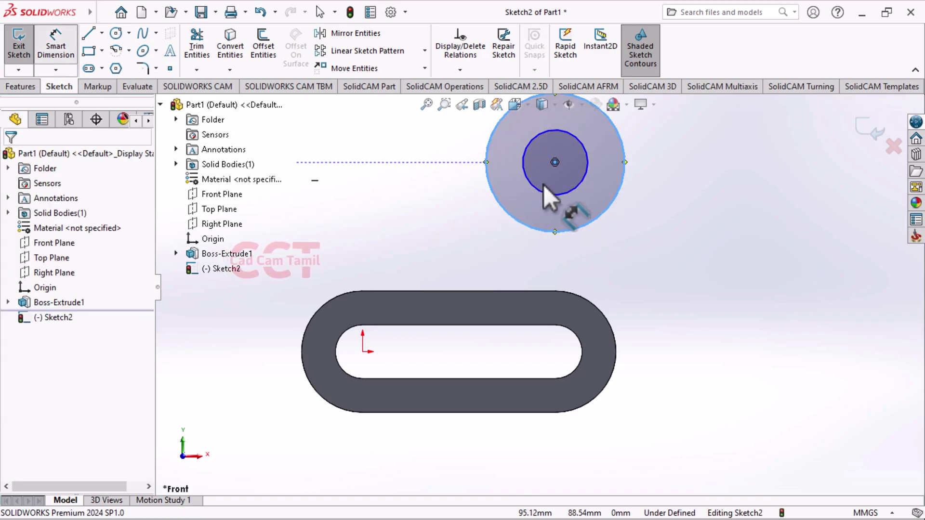
left_click(555, 162)
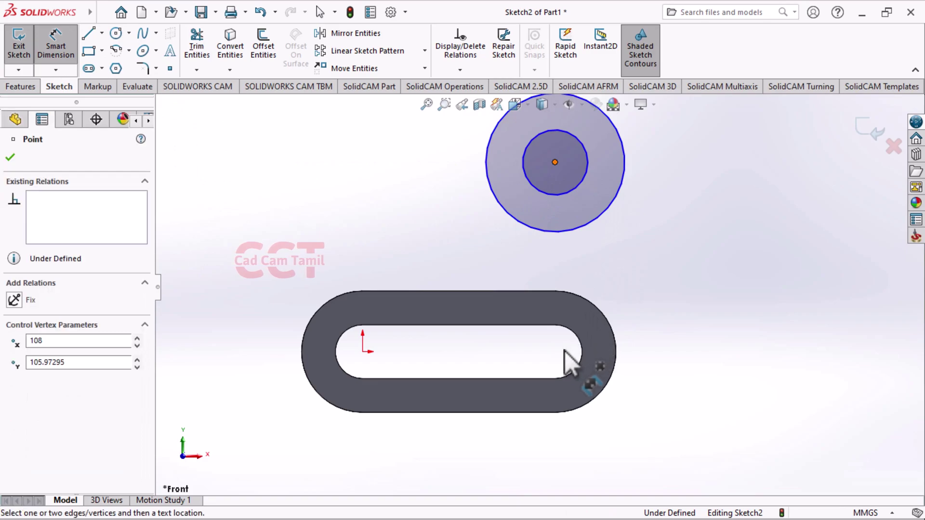
left_click(578, 339)
left_click(653, 263)
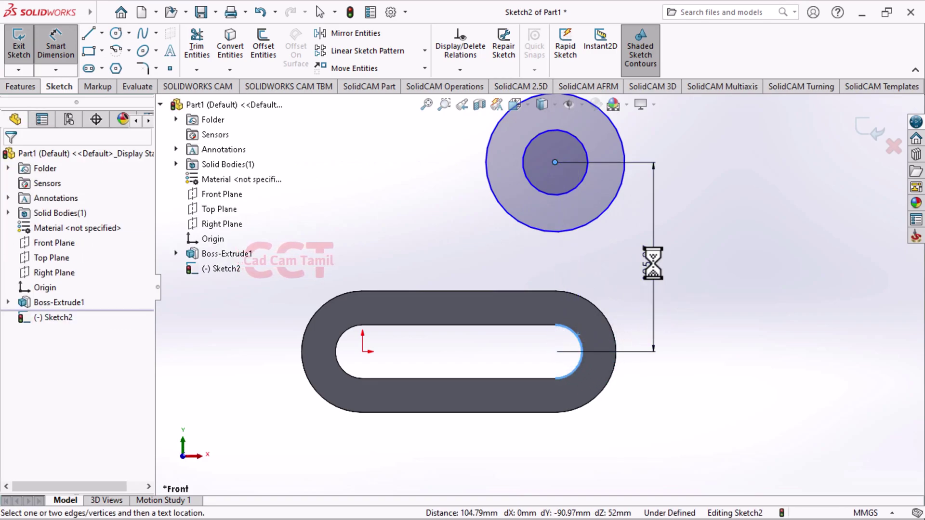
type("78")
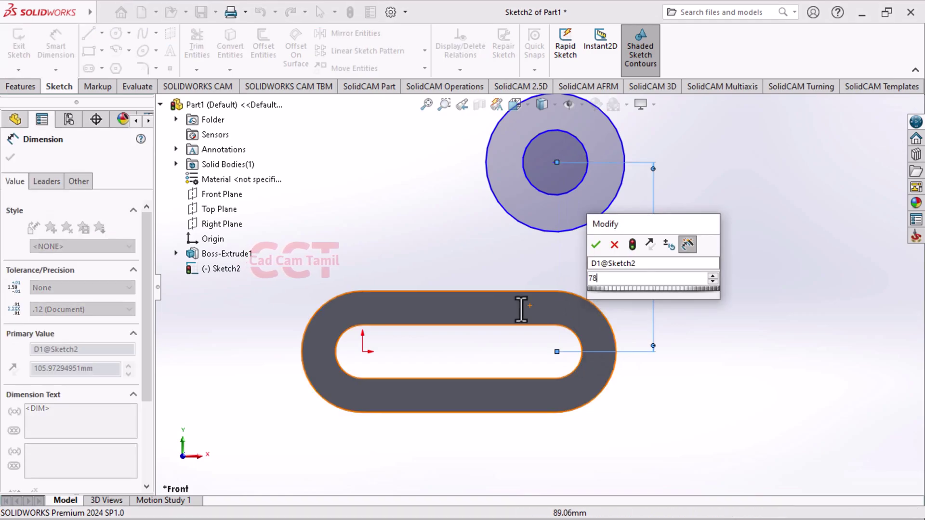
key("Return")
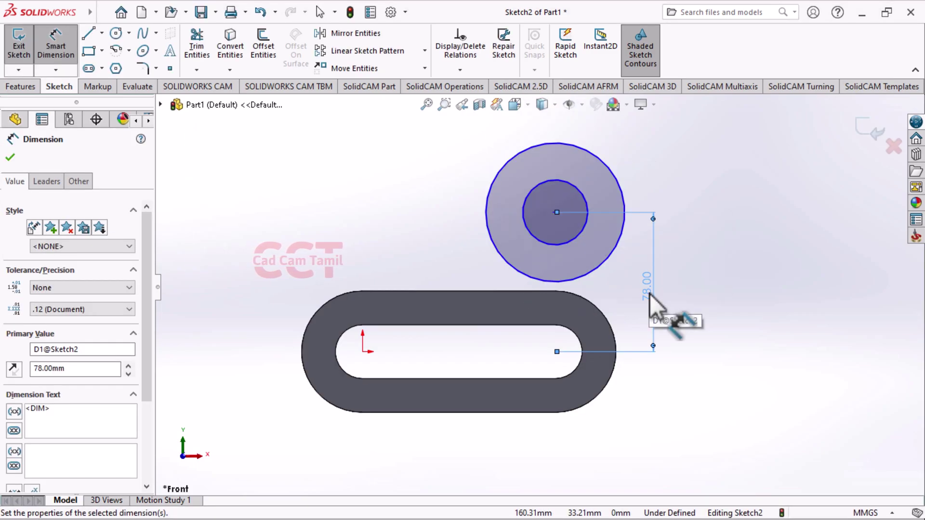
Set the vertical distance between the circles' centre and the slot's arc centre to 76 mm
double_click(650, 298)
type("7")
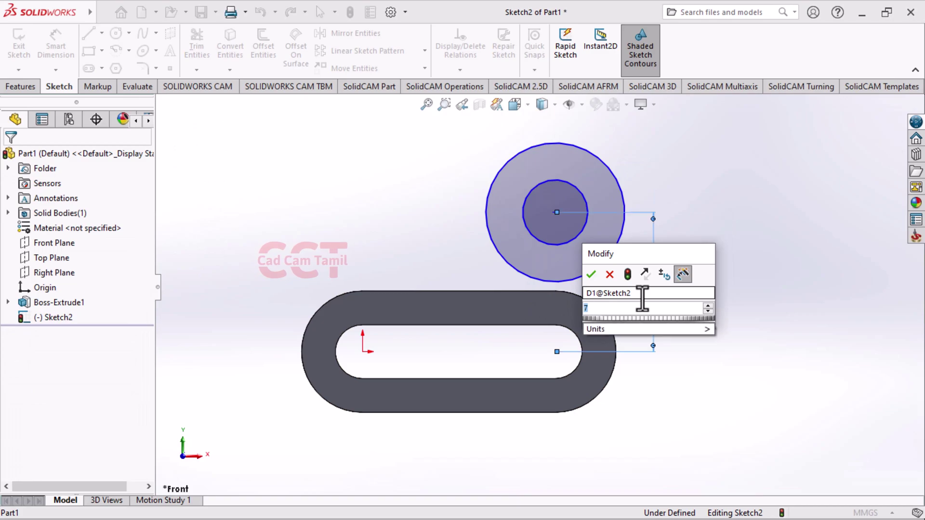
type("6")
key("Return")
key("Escape")
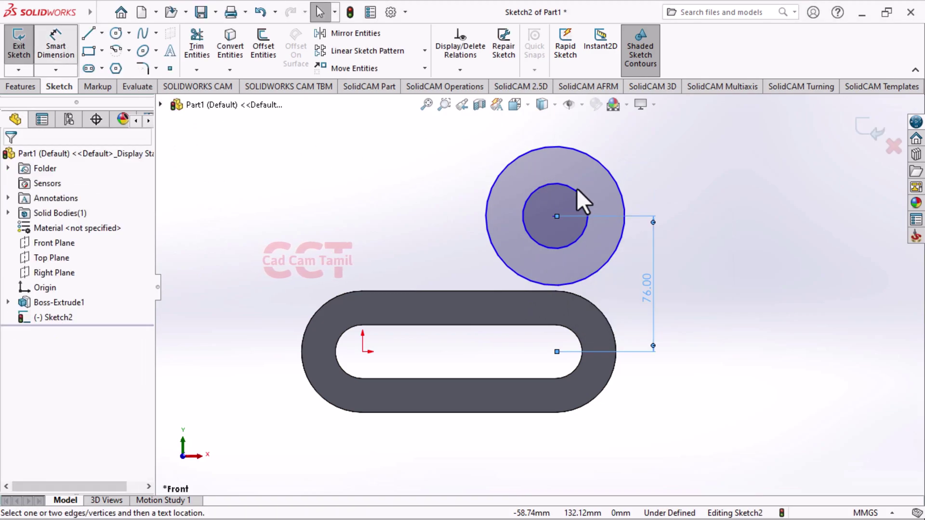
Dimension the inner circle's diameter as 18 mm and the outer circle's diameter as 50 mm
left_click(588, 204)
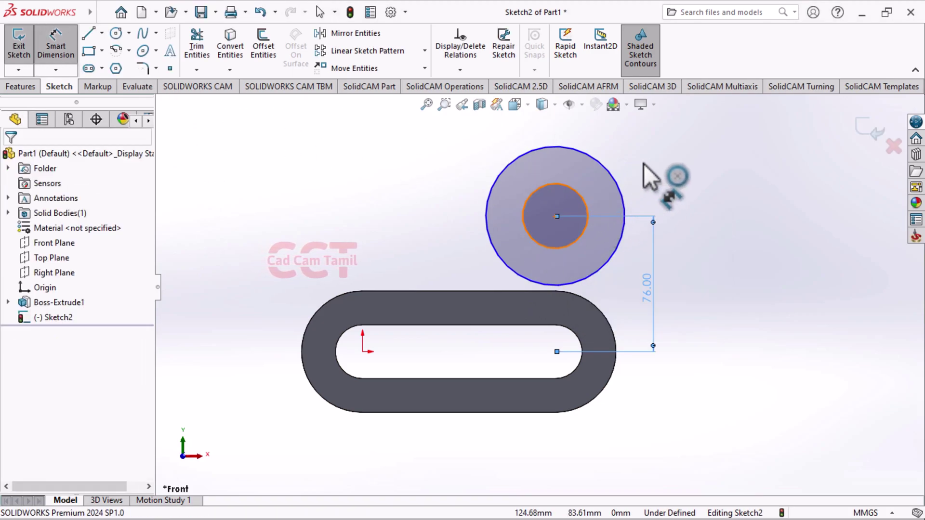
left_click(631, 161)
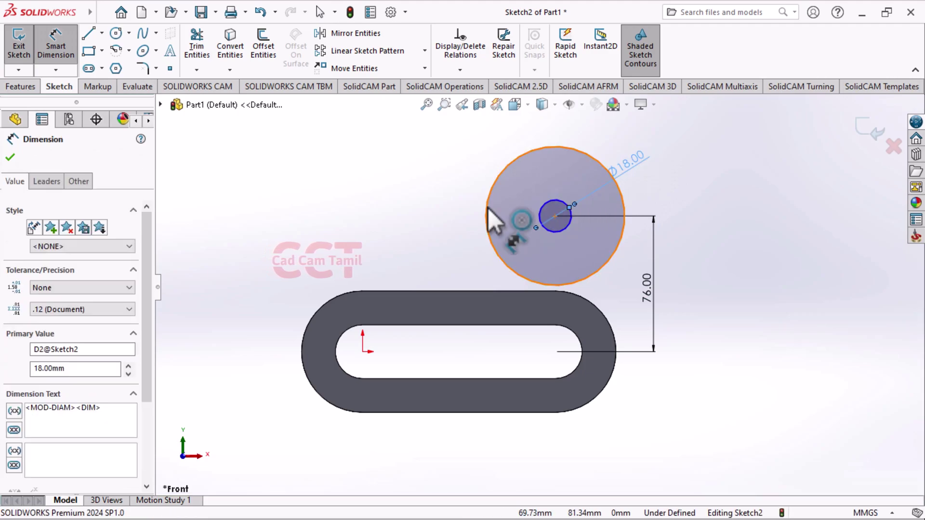
left_click(474, 197)
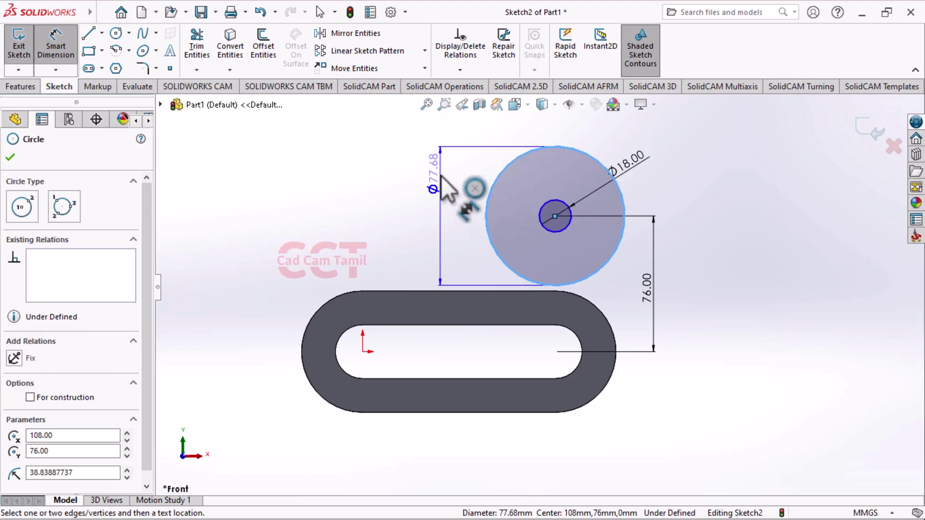
left_click(440, 177)
left_click(304, 231)
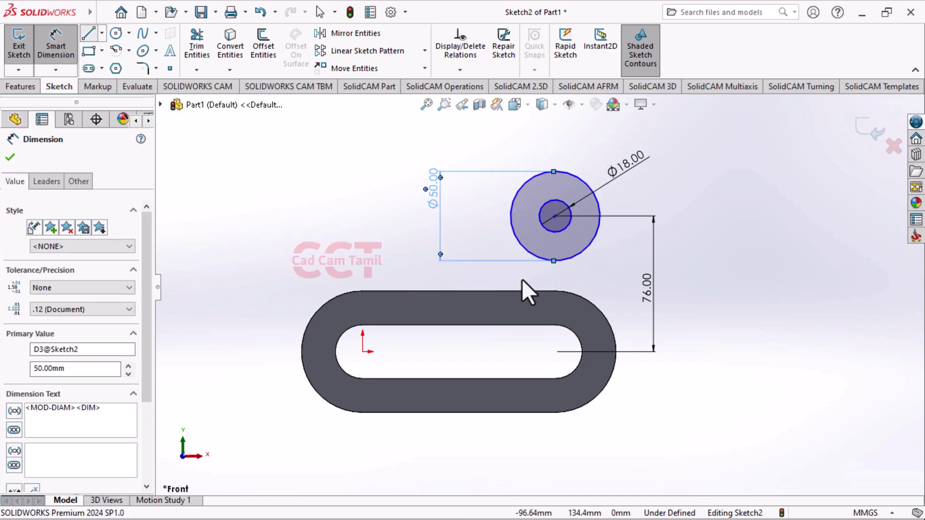
Sketch a vertical line from the outer circle's right quadrant straight down to below the slotted base
key("l")
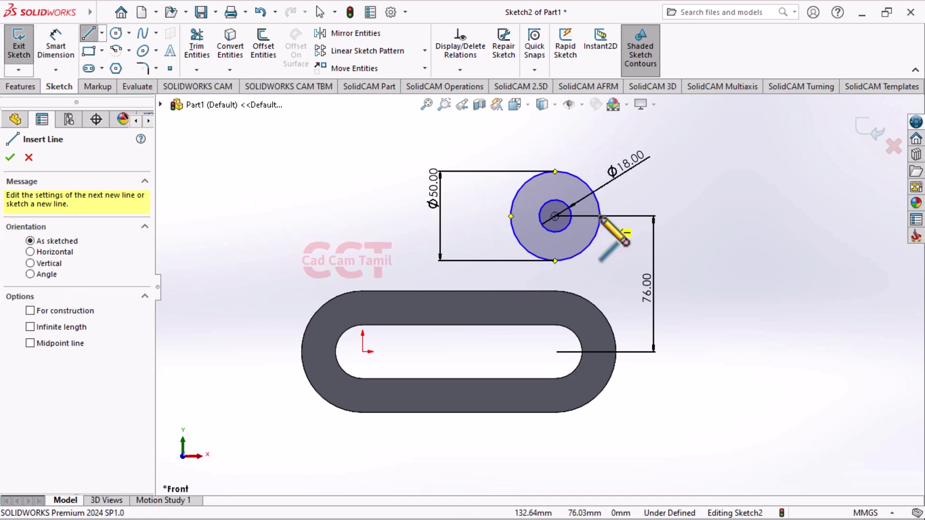
left_click(600, 217)
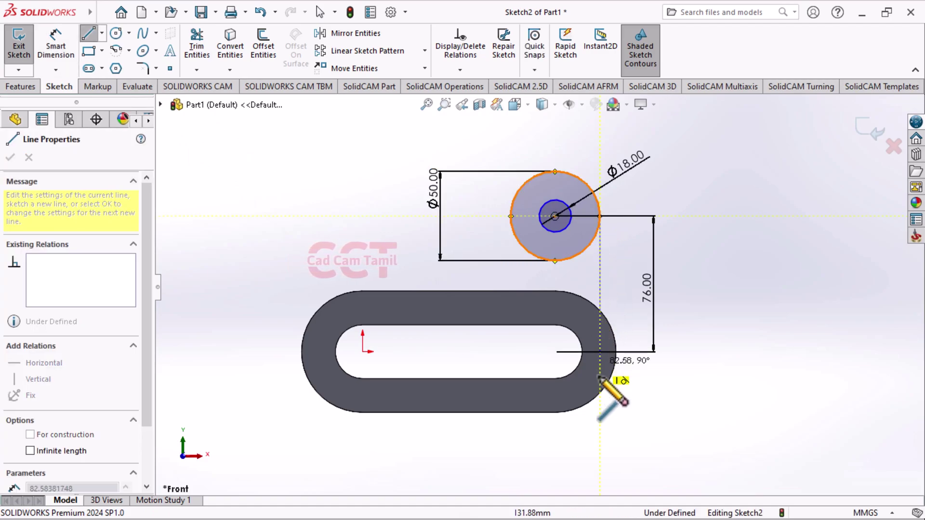
left_click(601, 428)
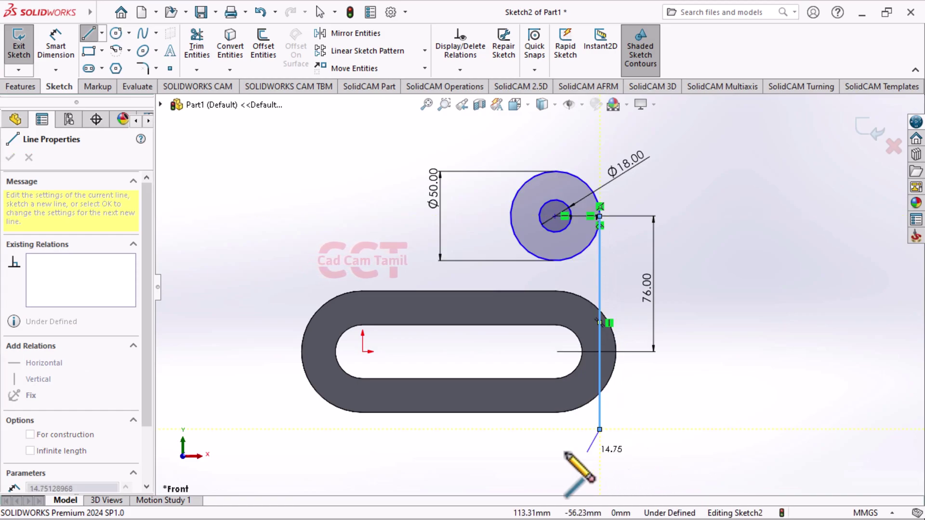
key("Escape")
key("Escape")
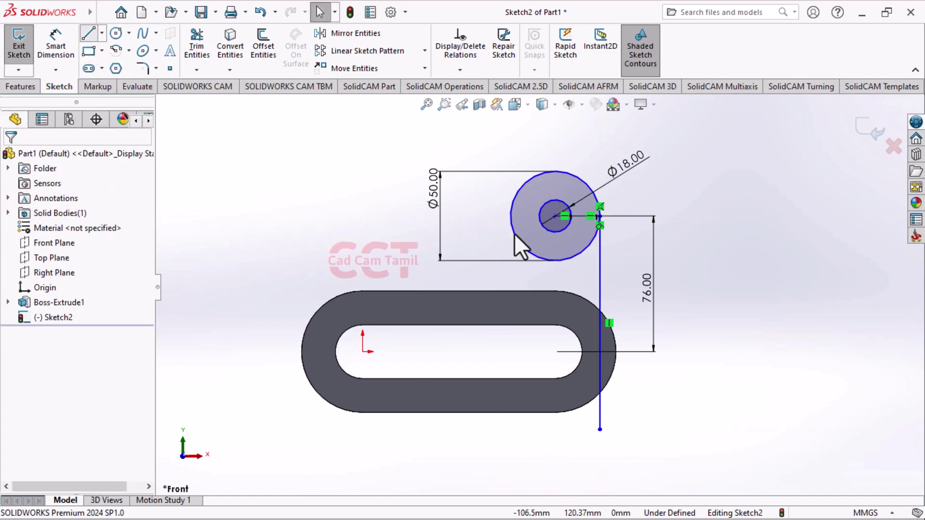
Sketch a vertical line from the outer circle's left quadrant down to the height of the slot's centreline
key("l")
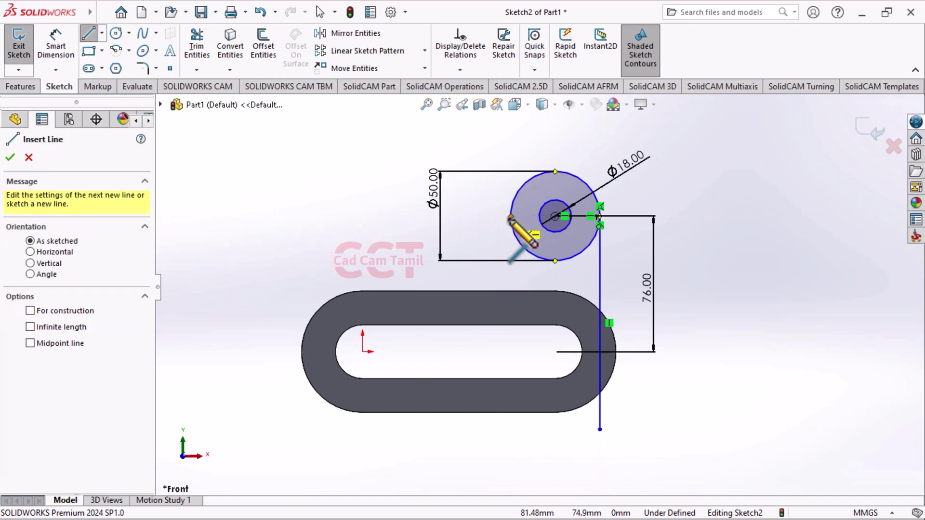
left_click(510, 216)
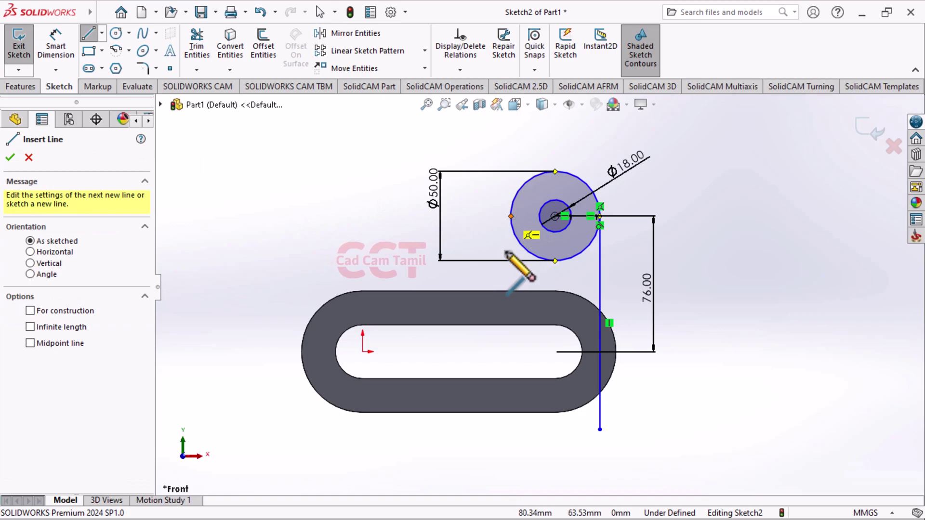
left_click(510, 352)
key("Escape")
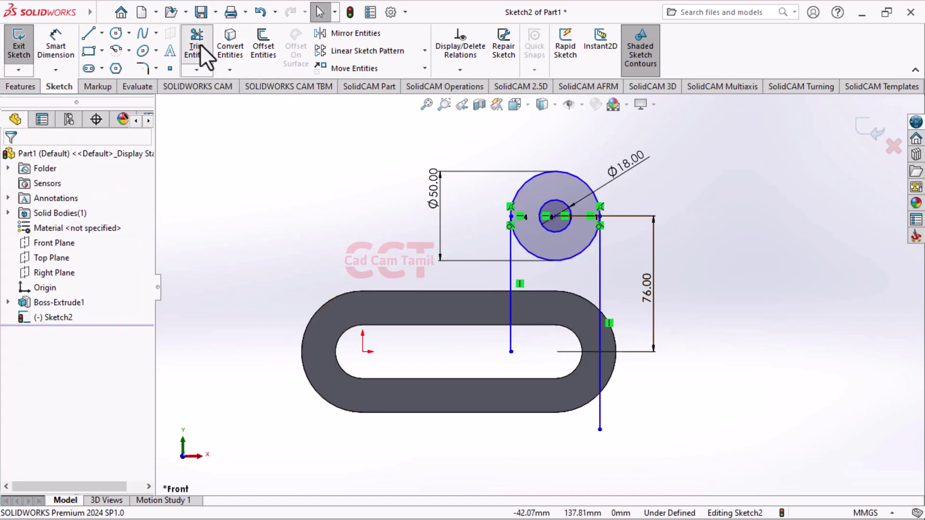
left_click(196, 45)
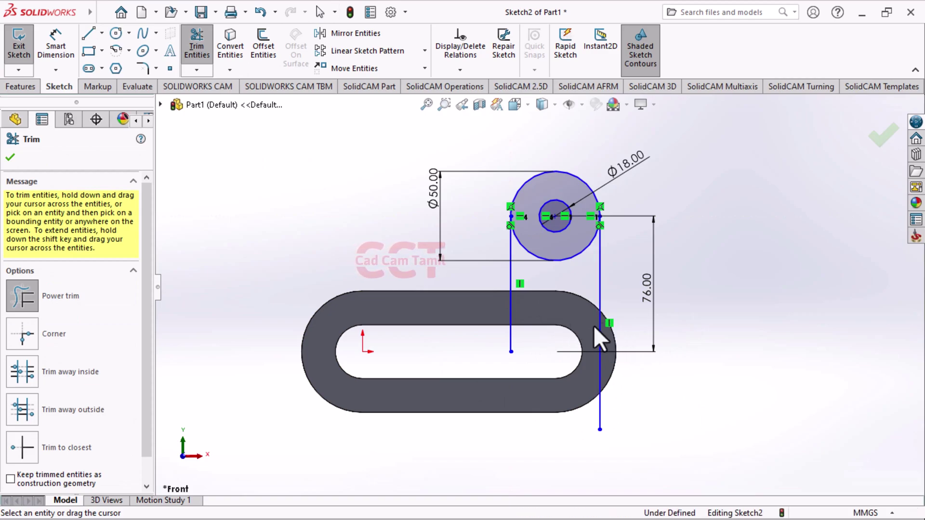
left_click_drag(594, 324, 622, 359)
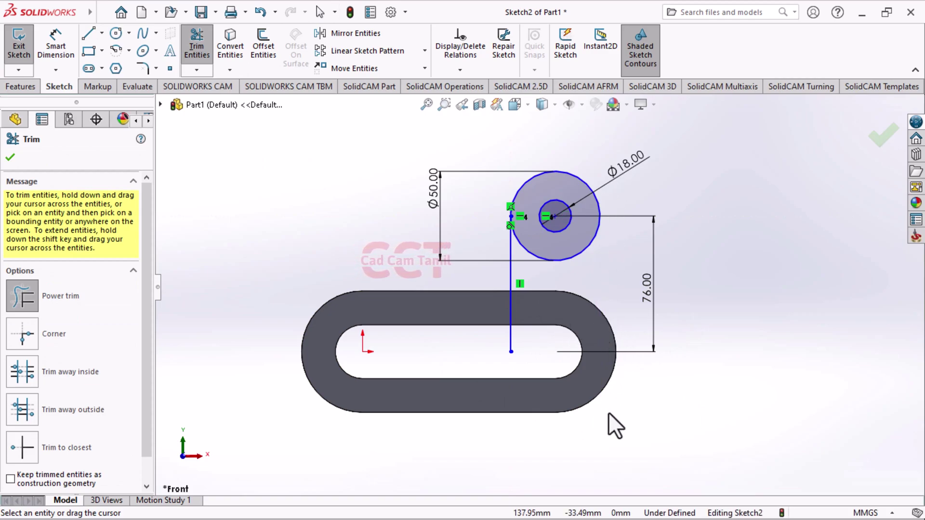
key("ctrl+z")
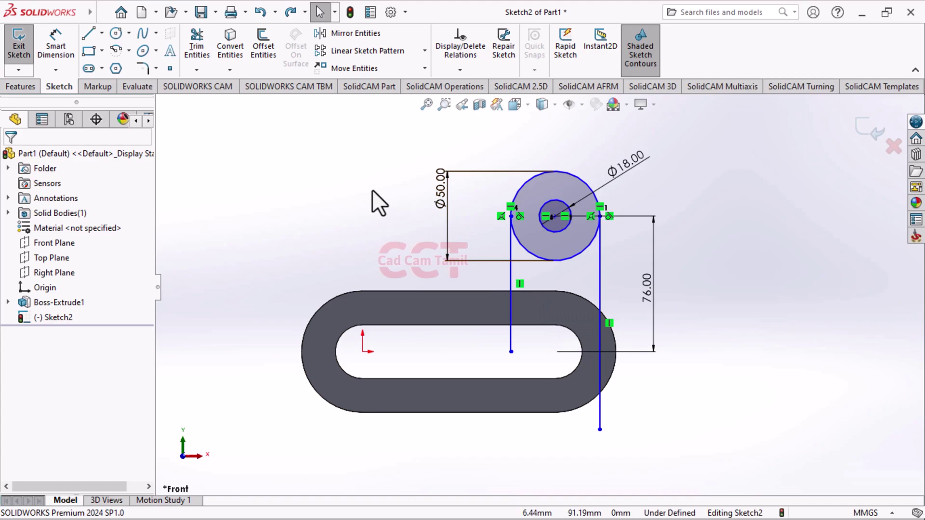
Convert the base's outer right-hand arc and upper straight edge into sketch entities
left_click(226, 50)
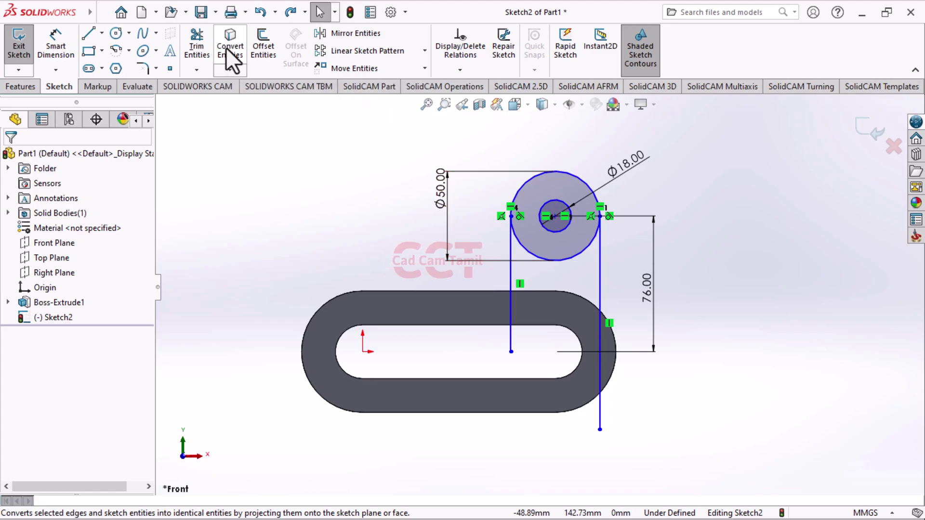
left_click(569, 301)
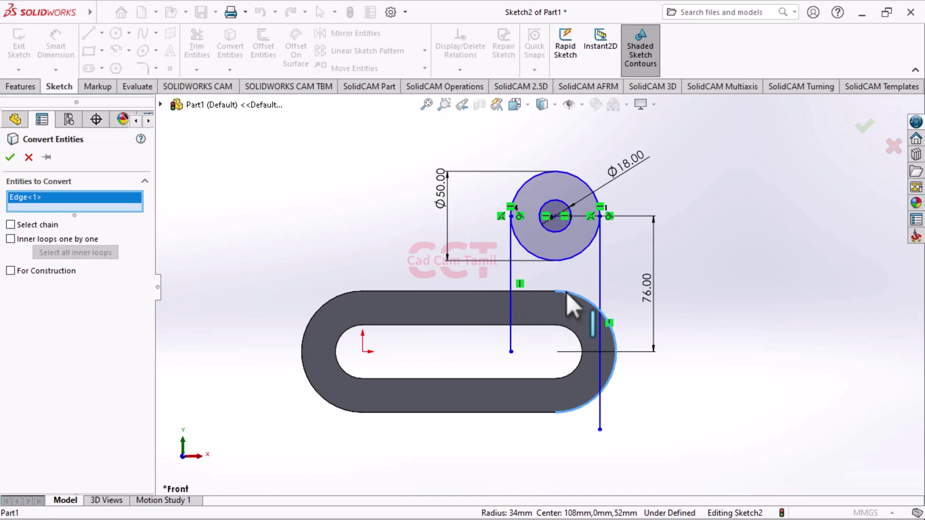
left_click(534, 291)
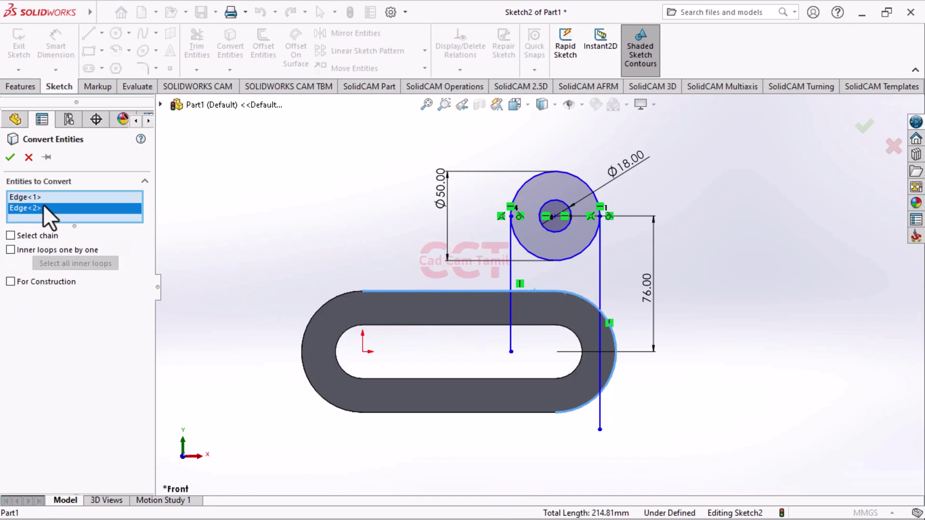
left_click(11, 159)
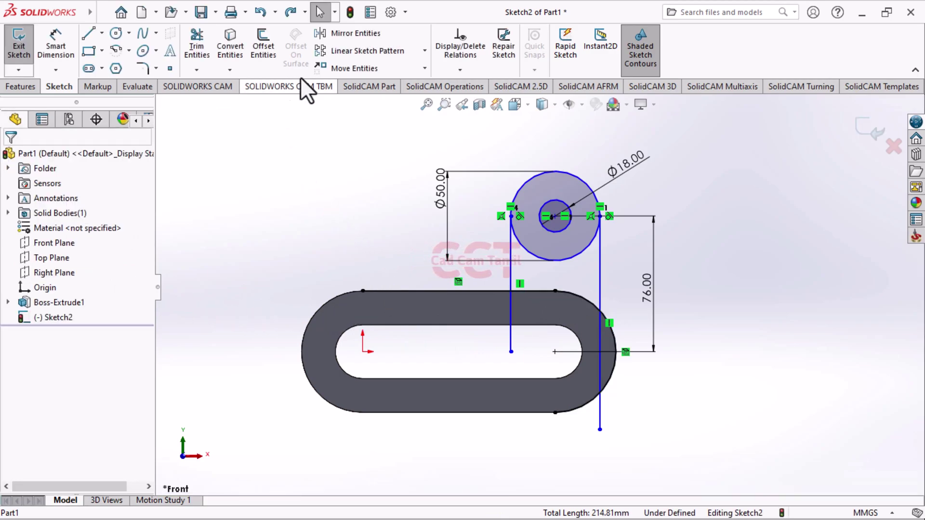
Power trim the excess converted edges, the vertical lines' lower ends and the outer circle's lower arc to leave a closed lug profile
left_click(198, 38)
mouse_move(359, 253)
left_mouse_down()
mouse_move(401, 280)
mouse_move(420, 316)
mouse_move(464, 326)
left_mouse_up()
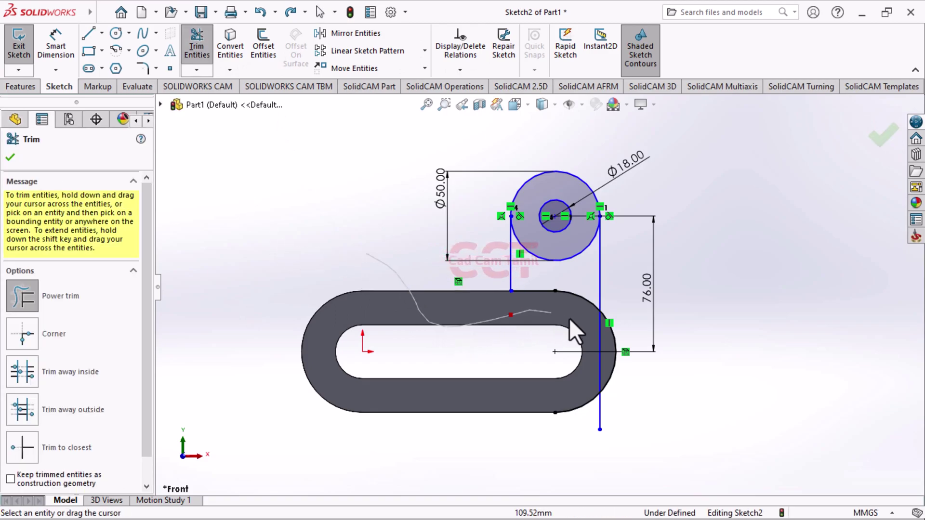
mouse_move(608, 335)
left_mouse_down()
mouse_move(624, 345)
mouse_move(622, 381)
mouse_move(567, 408)
left_mouse_up()
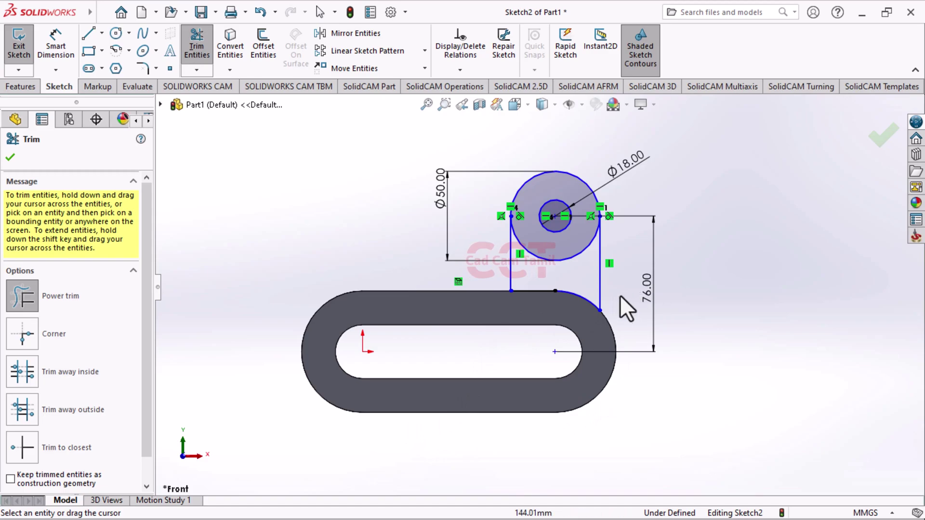
left_click_drag(580, 268, 572, 253)
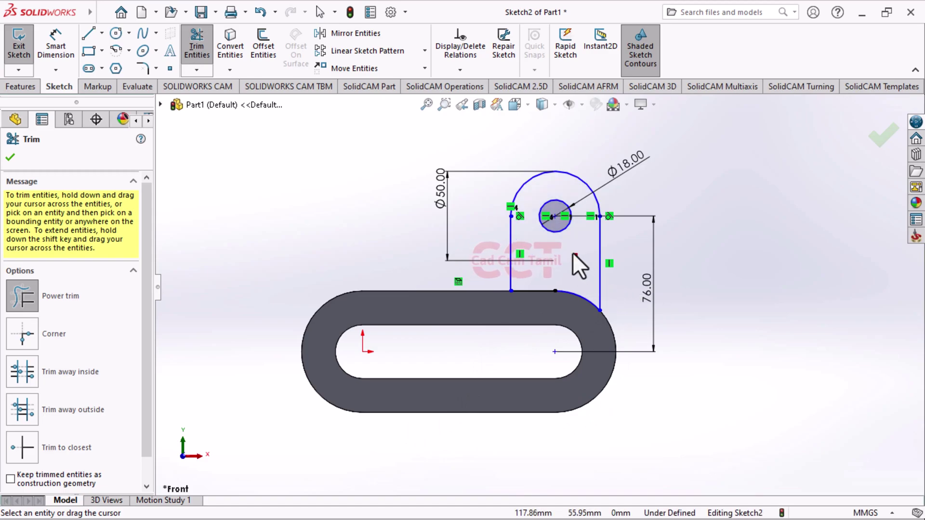
scroll(603, 314, "down", 3)
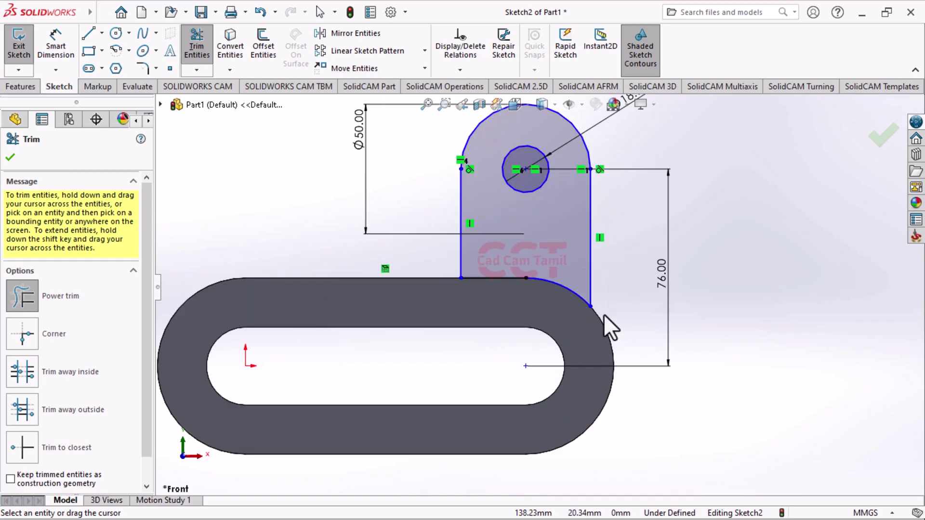
scroll(629, 325, "up", 3)
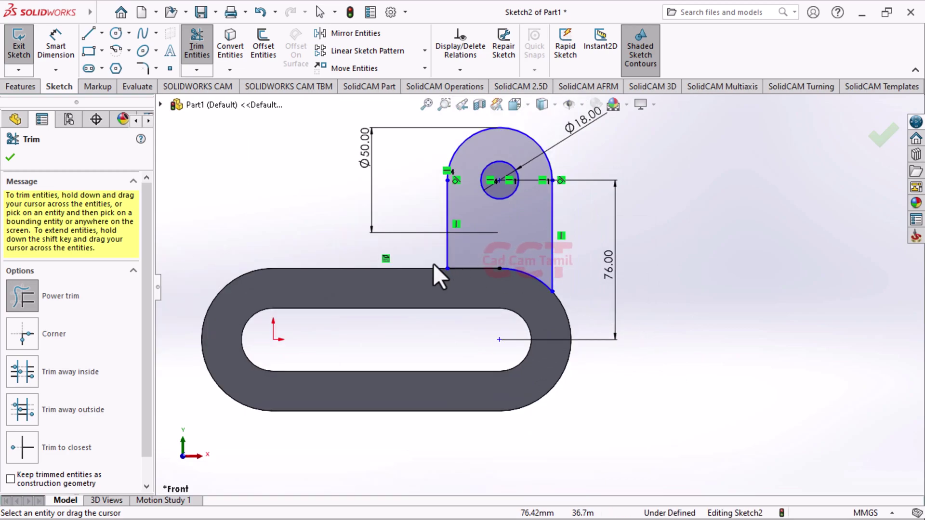
scroll(436, 273, "down", 3)
scroll(431, 276, "down", 3)
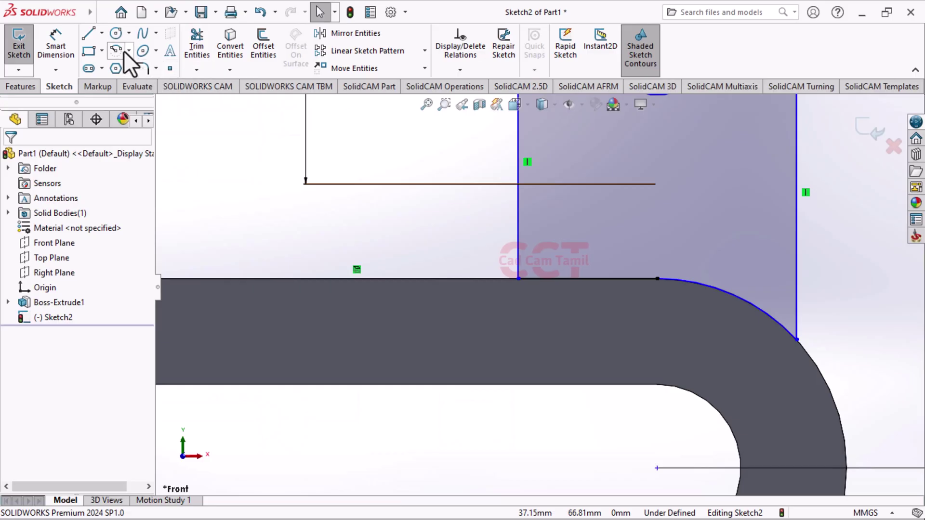
left_click(142, 50)
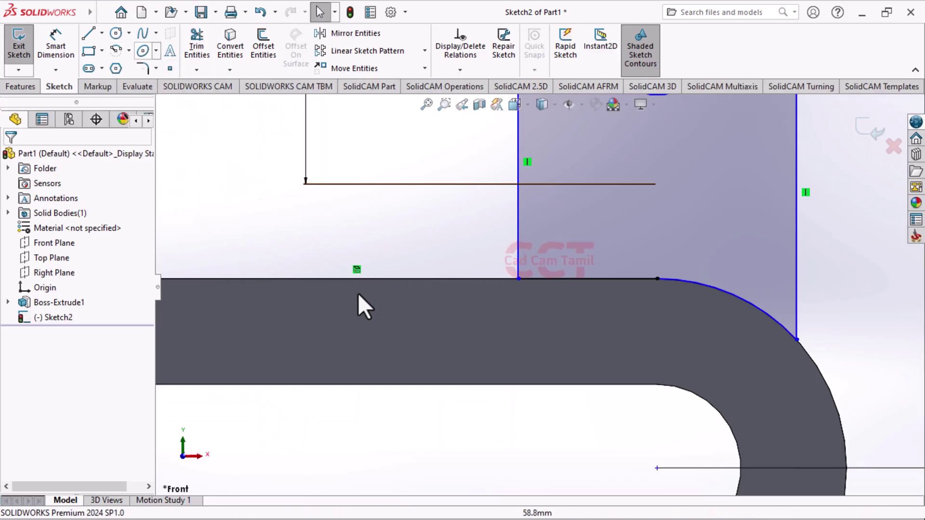
scroll(433, 282, "up", 2)
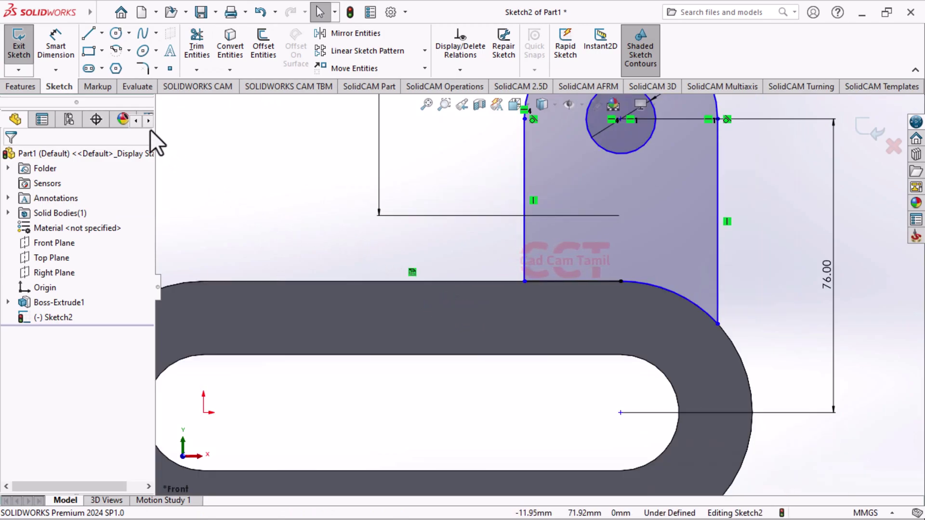
left_click(141, 68)
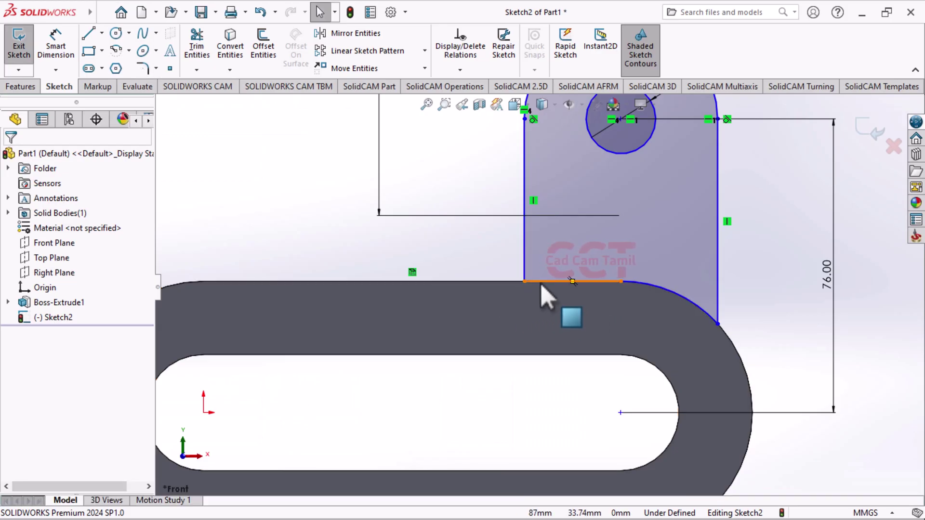
Replace the short line at the foot of the lug with a conversion of the base's full upper straight edge
left_click(572, 281)
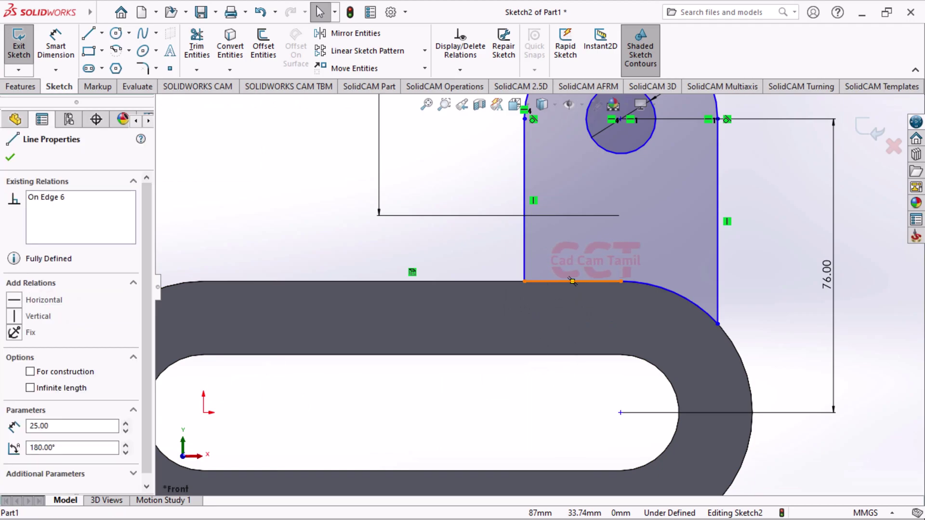
key("Delete")
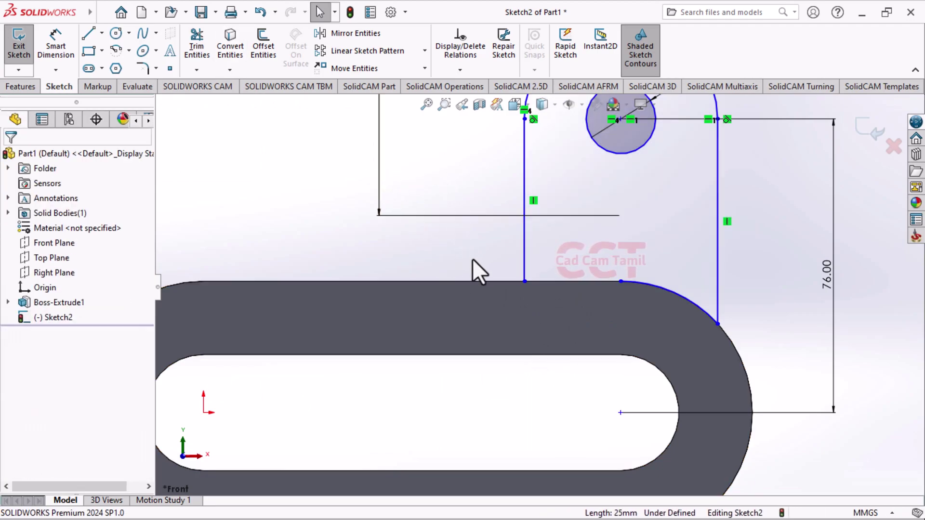
left_click(470, 281)
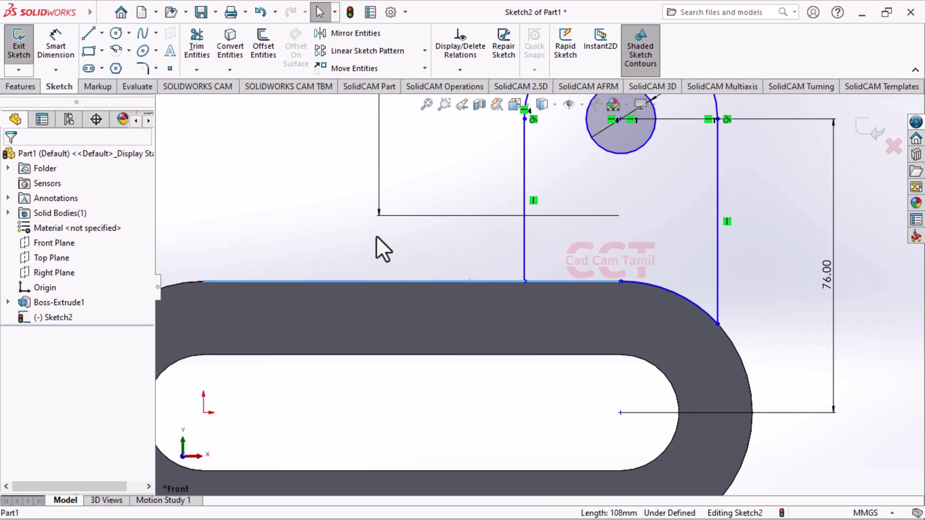
key("Escape")
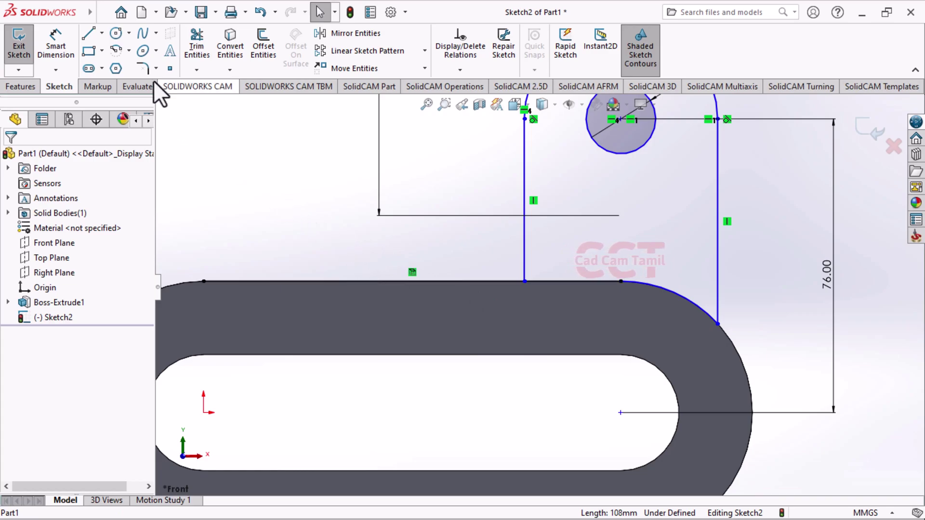
Fillet the corner between the lug's left vertical line and the converted upper edge with a 15 mm radius
left_click(145, 70)
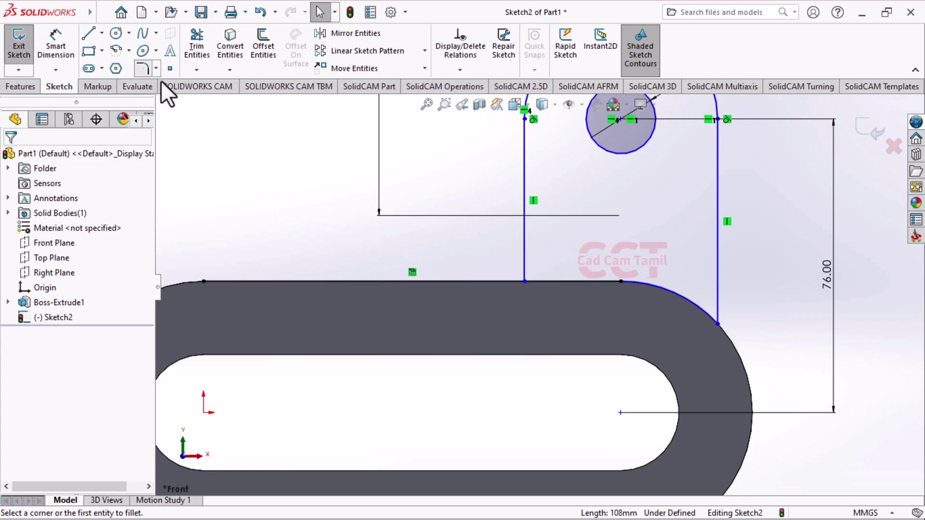
left_click(429, 281)
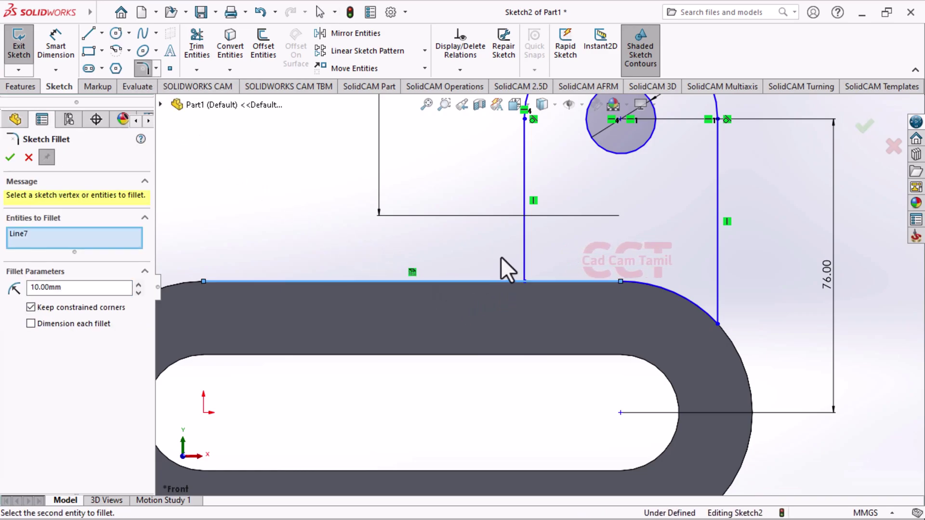
left_click(525, 247)
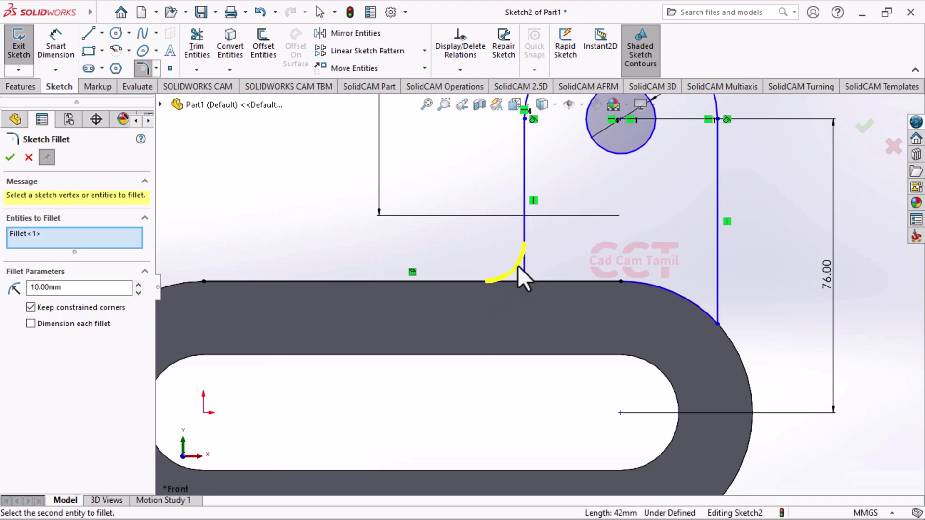
left_click(107, 289)
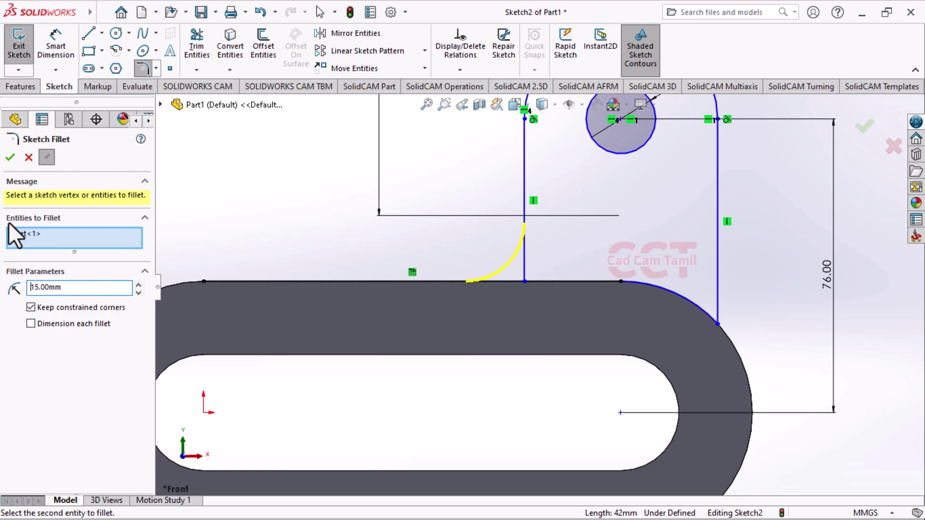
right_click(380, 335)
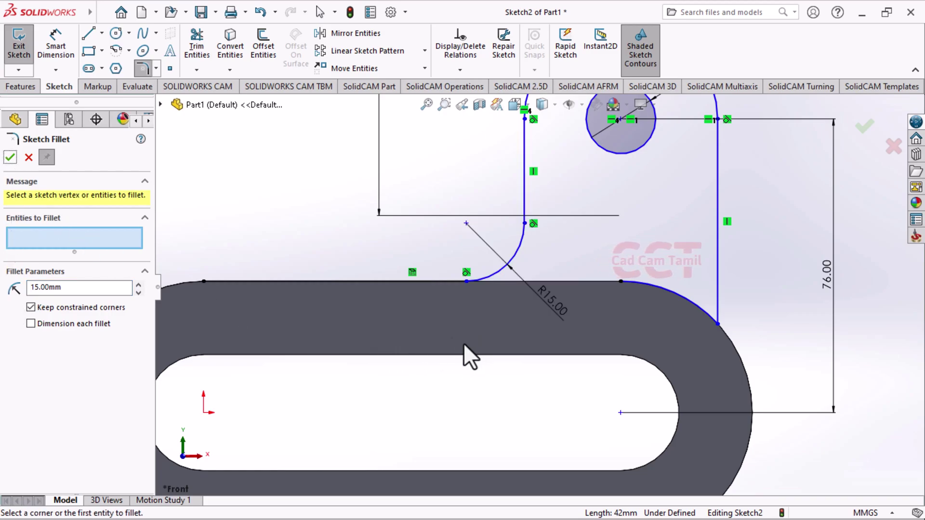
Power trim the leftover converted straight edge on both sides of the new fillet's lower end
scroll(458, 349, "up", 2)
scroll(438, 301, "down", 1)
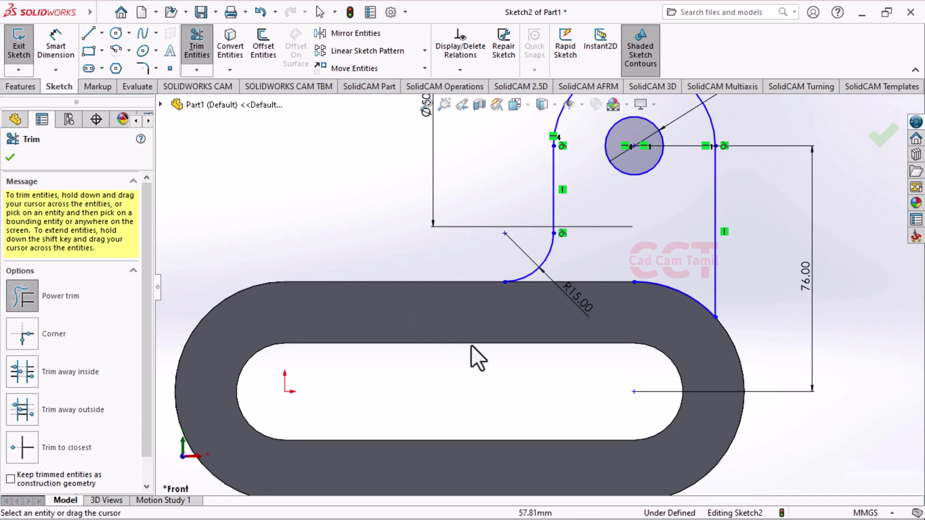
scroll(468, 348, "up", 3)
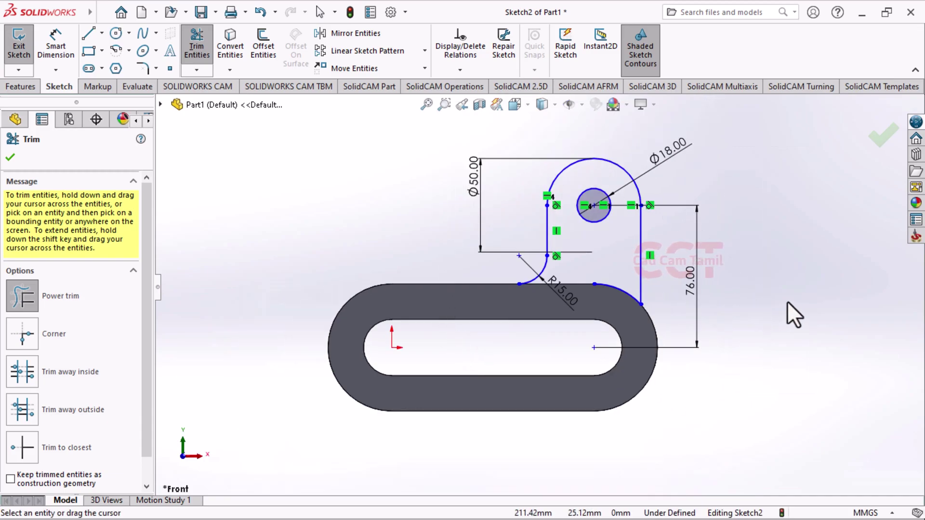
key("Escape")
key("ctrl+7")
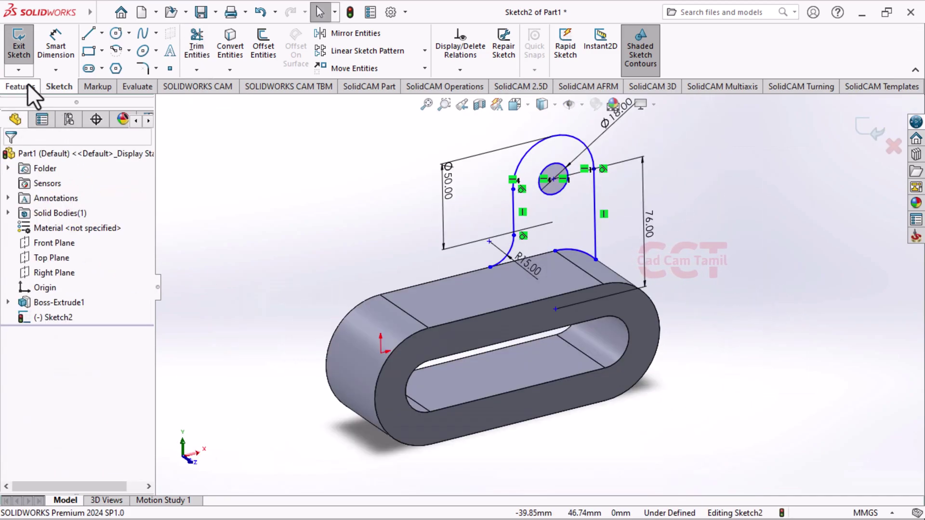
left_click(27, 86)
left_click(26, 45)
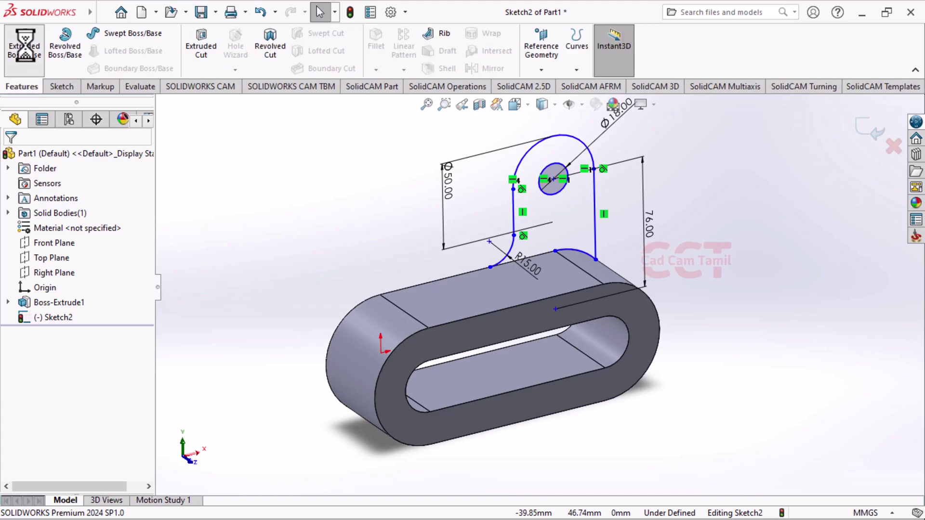
scroll(486, 252, "up", 3)
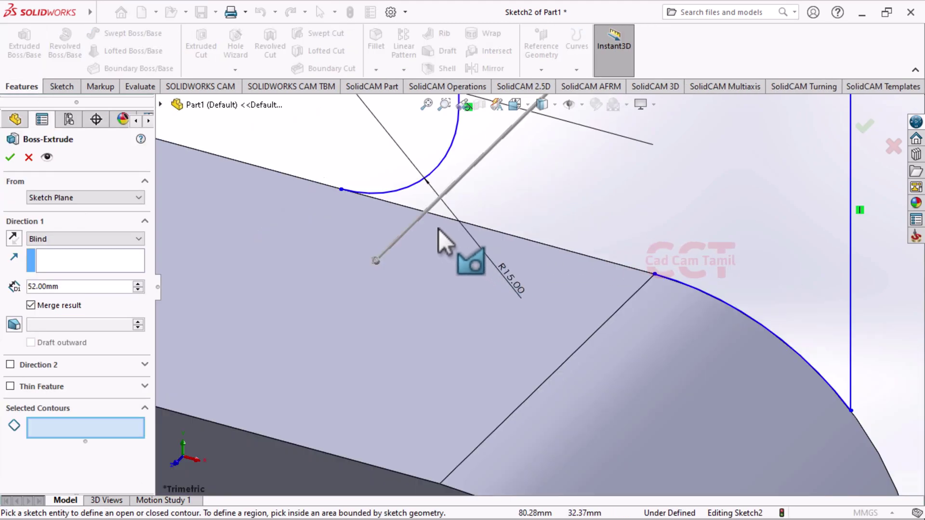
scroll(501, 279, "up", 5)
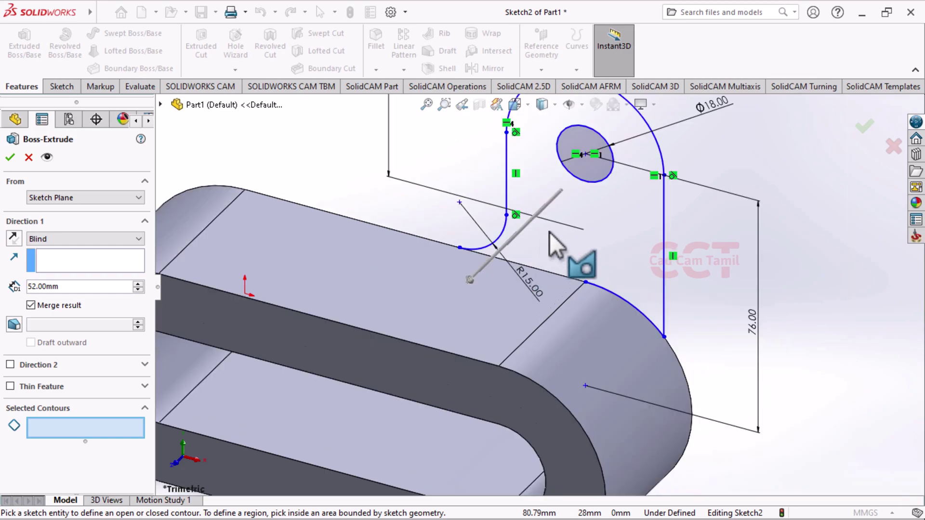
scroll(541, 294, "down", 2)
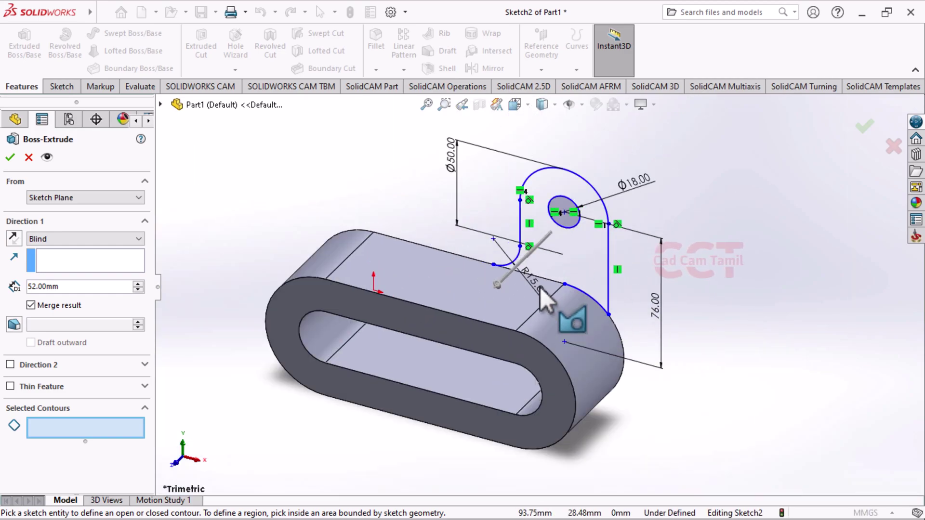
left_click(29, 157)
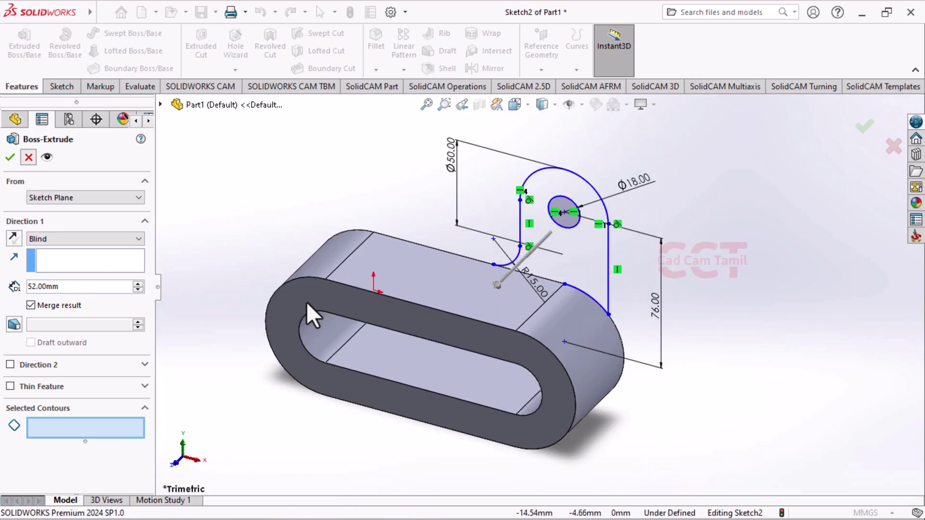
View the lug sketch normal to its plane and reopen it for editing
mouse_move(258, 317)
left_mouse_down()
mouse_move(103, 310)
mouse_move(41, 318)
left_mouse_up()
right_click(41, 319)
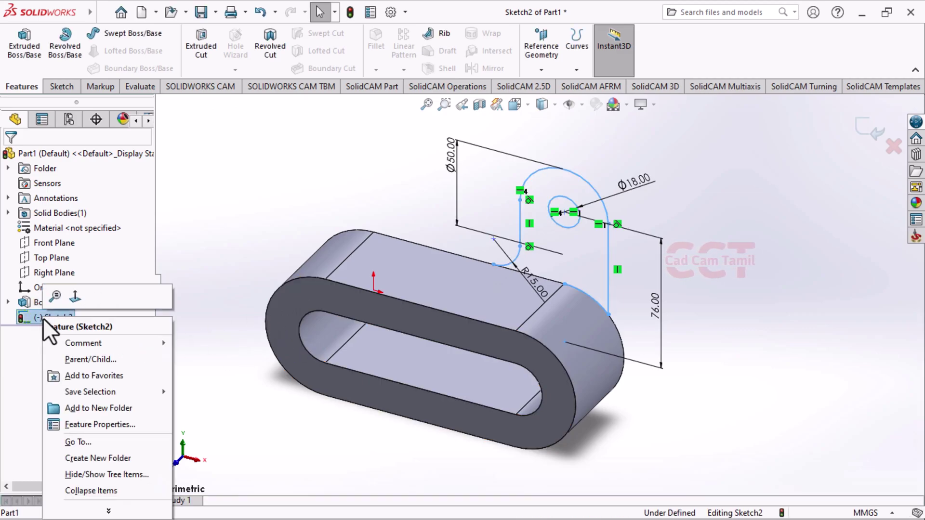
left_click(39, 314)
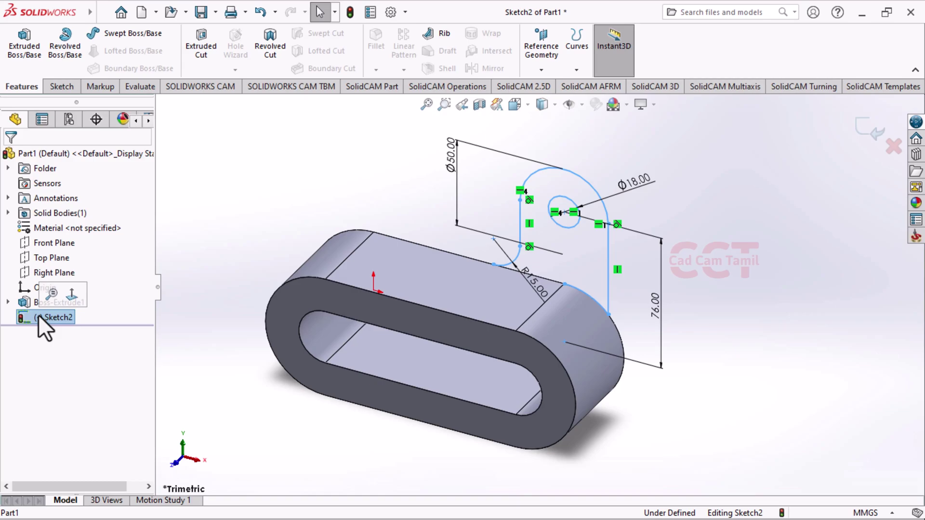
left_click(71, 295)
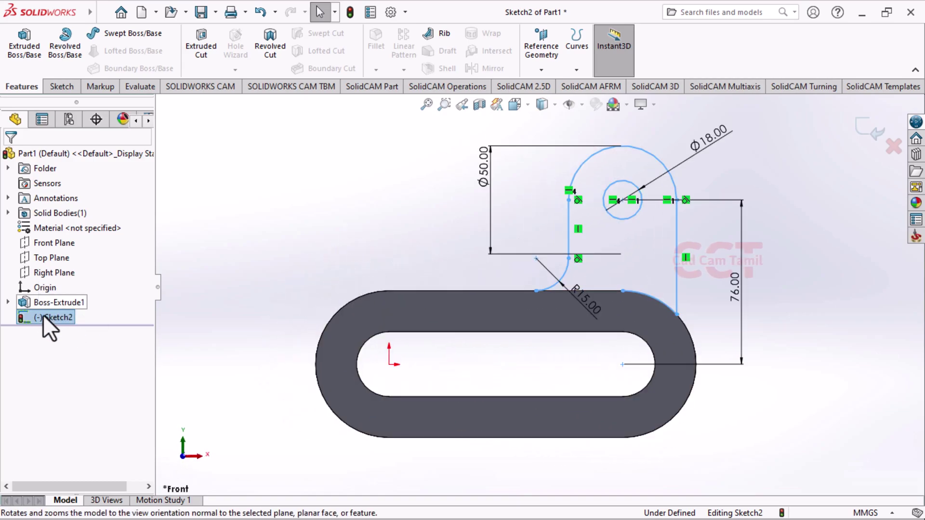
left_click(57, 317)
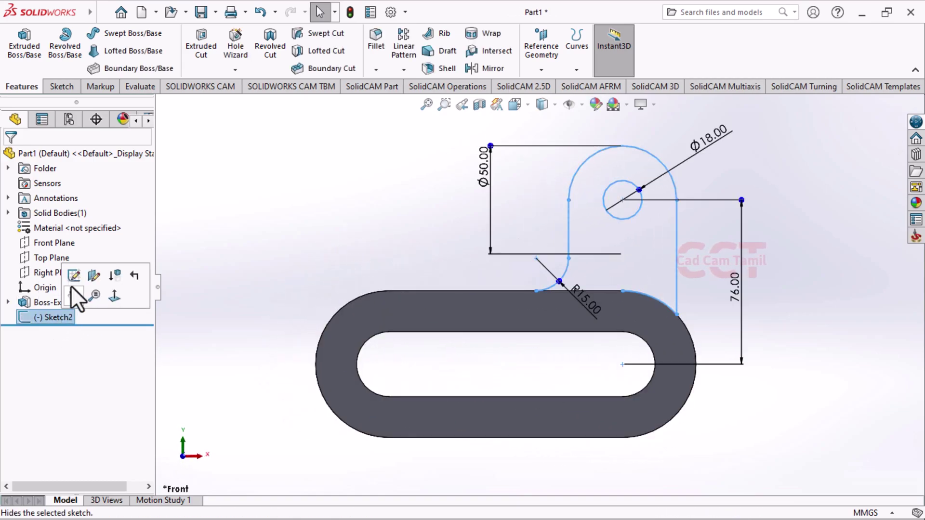
left_click(72, 271)
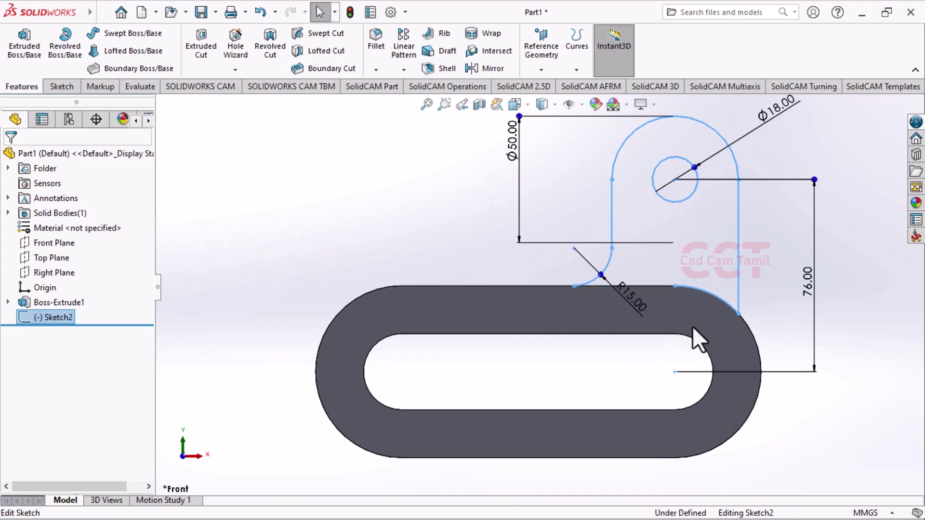
Close the lug profile with a 40 mm horizontal line from the fillet's lower end to the start of the converted arc
scroll(658, 282, "down", 8)
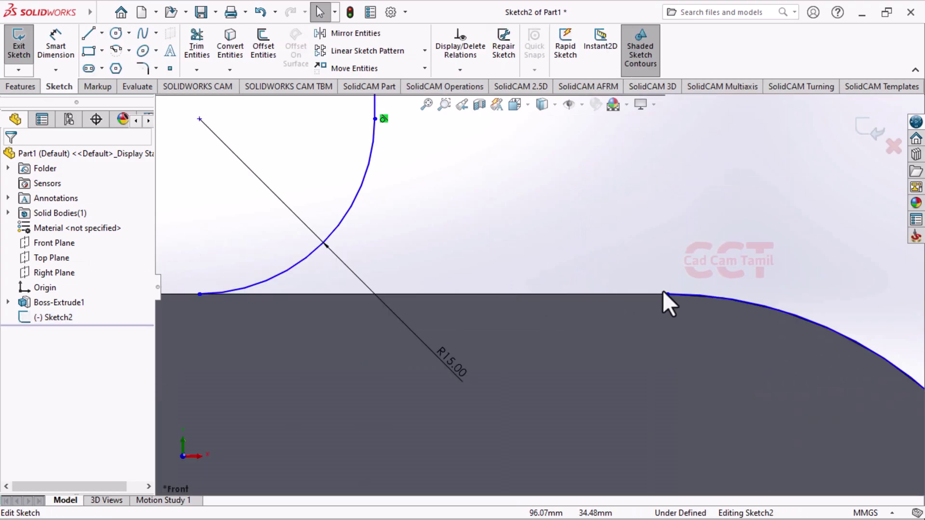
scroll(437, 282, "up", 3)
key("l")
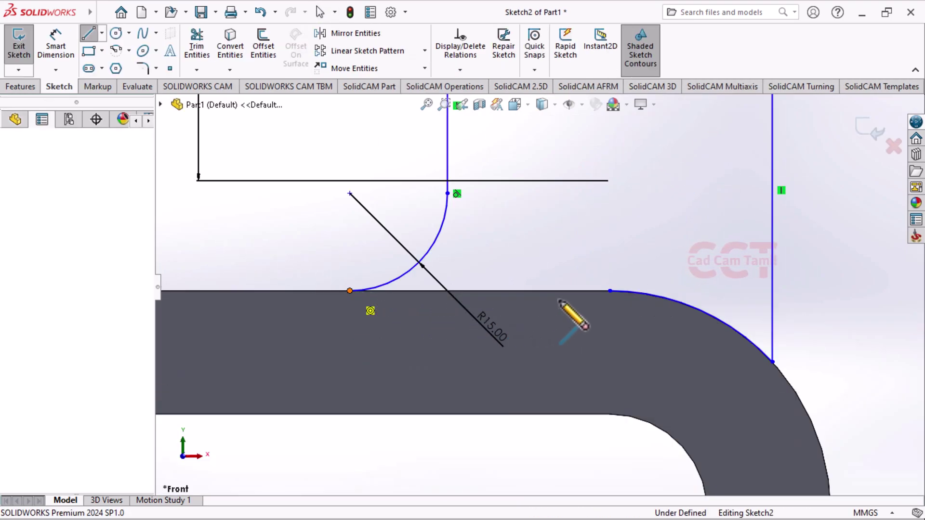
left_click(610, 291)
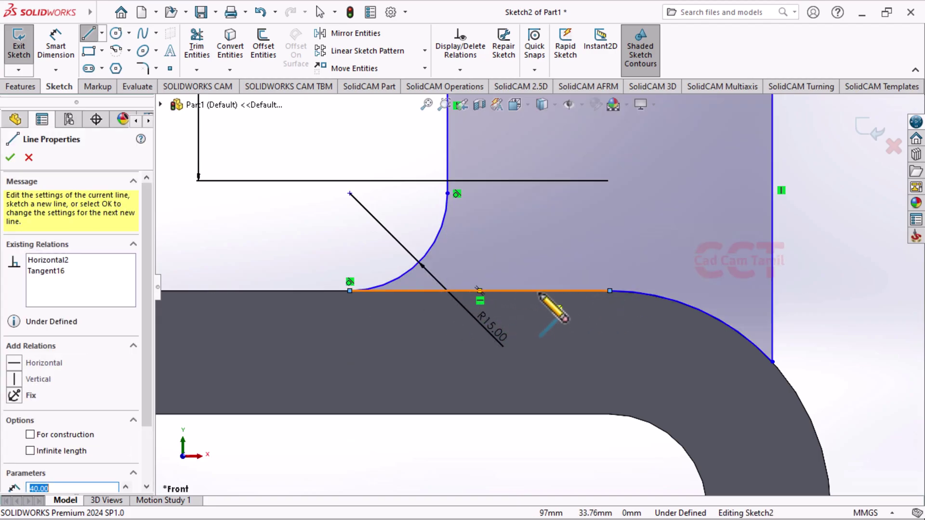
scroll(539, 295, "up", 3)
left_click(10, 157)
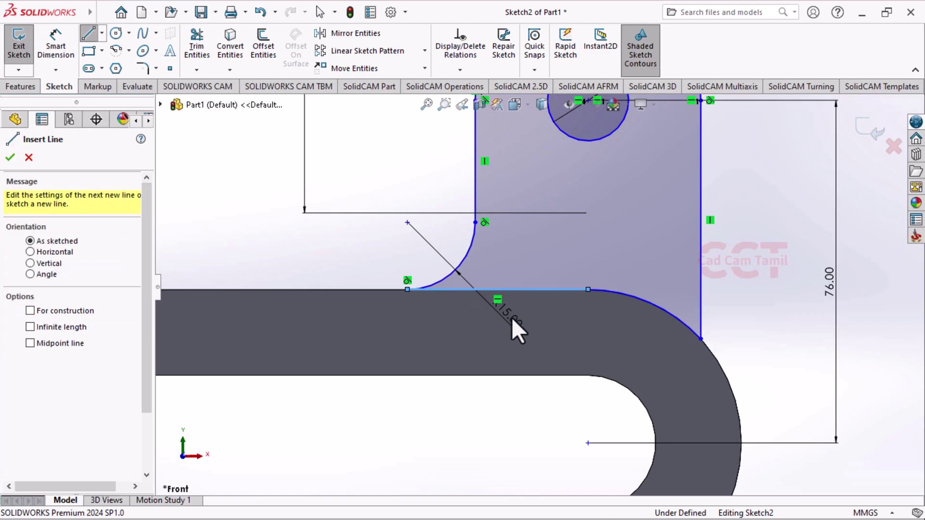
scroll(513, 327, "up", 5)
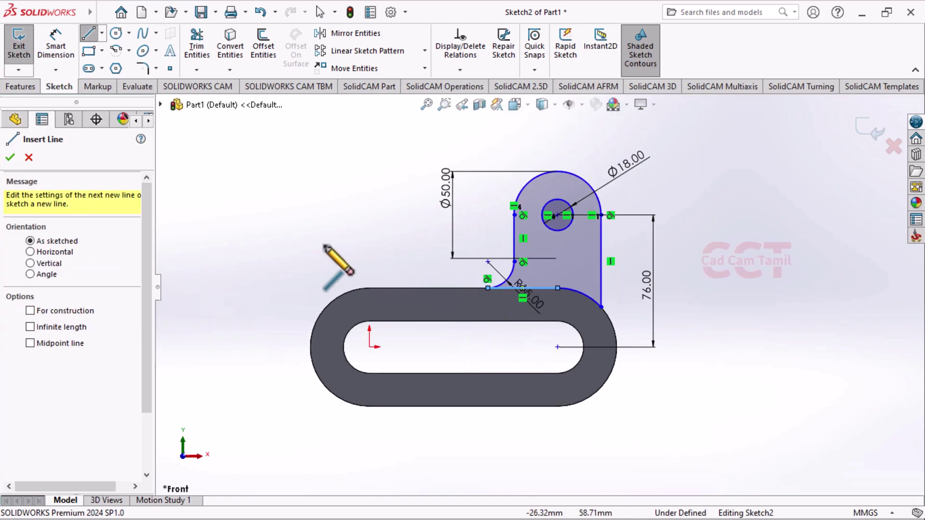
scroll(603, 278, "down", 2)
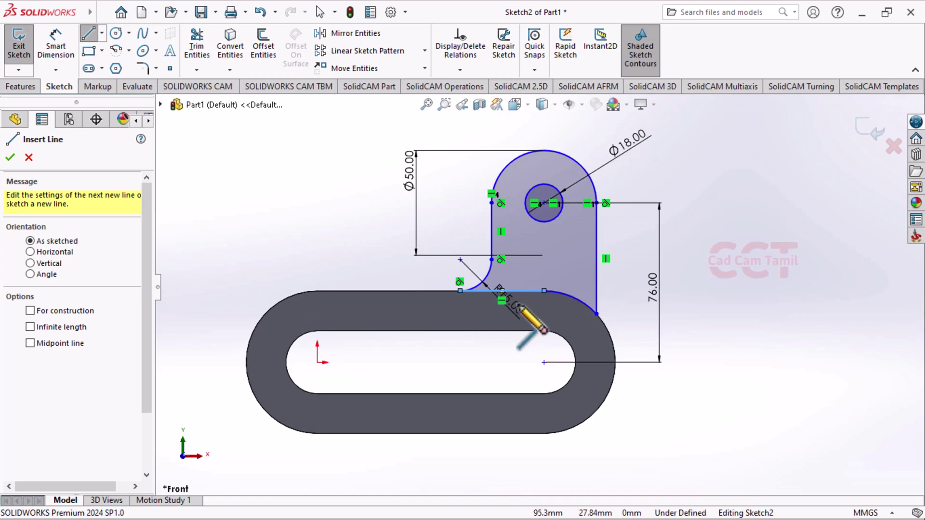
left_click(7, 159)
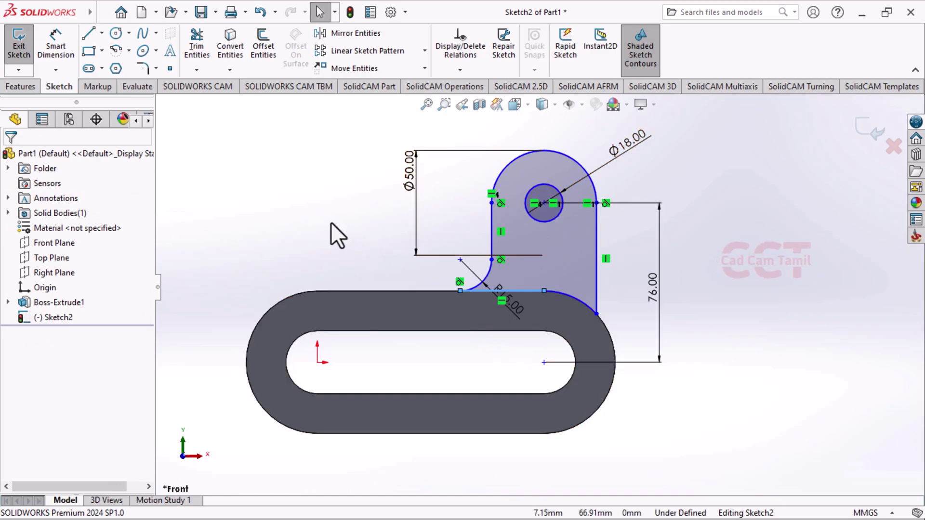
Extrude the closed lug profile with its hole as a 34 mm blind boss merged with the slotted base
scroll(364, 251, "up", 2)
middle_click_drag(429, 257, 478, 261)
scroll(478, 261, "down", 2)
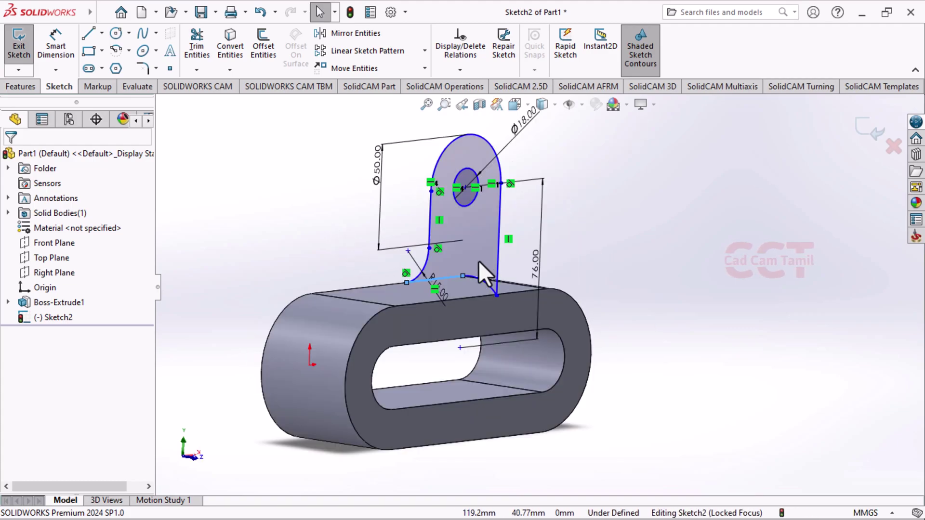
left_click(33, 85)
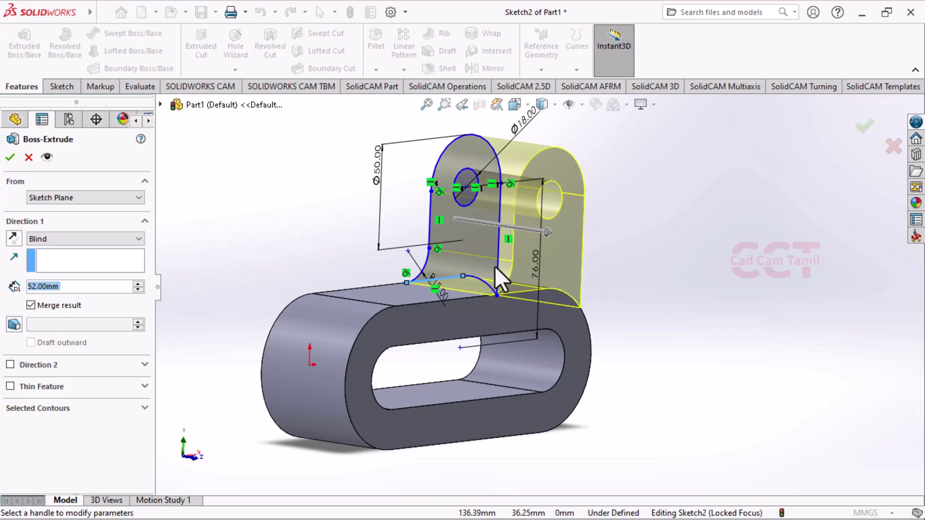
type("22")
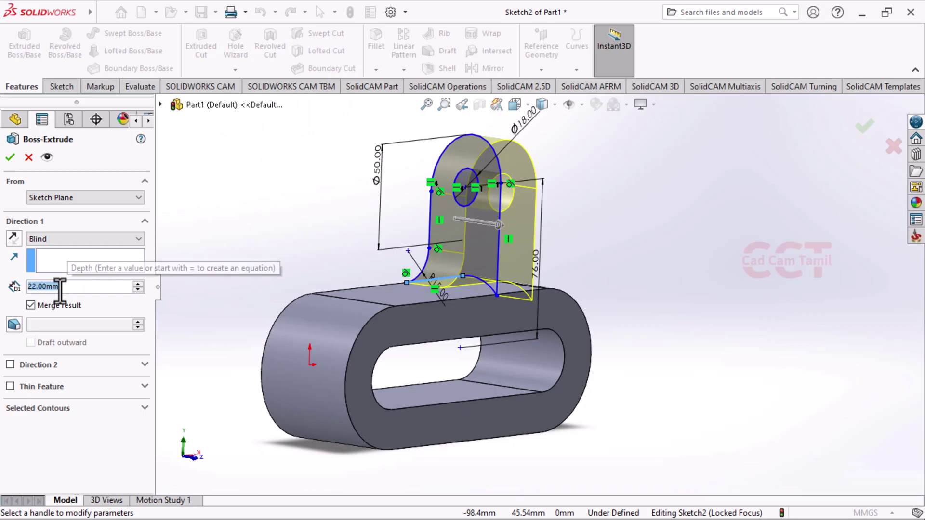
type("34")
key("Return")
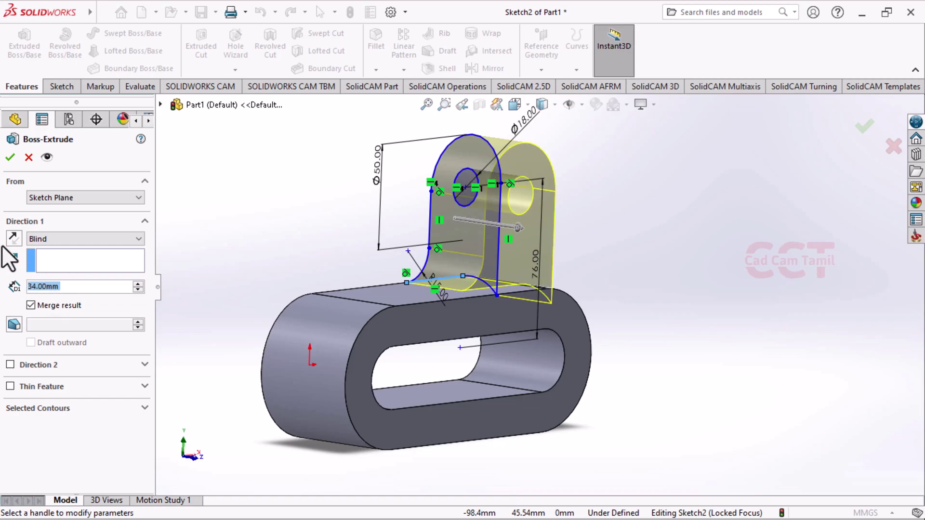
left_click(11, 158)
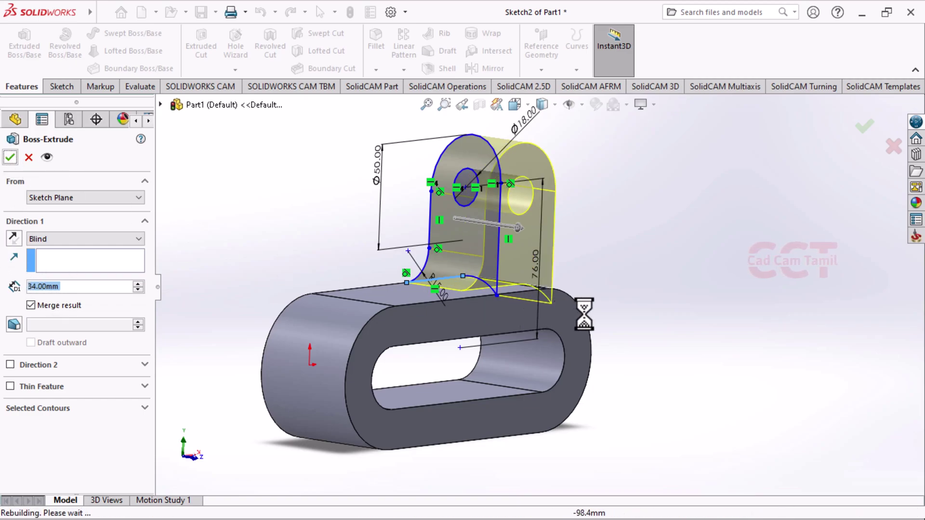
mouse_move(609, 313)
middle_mouse_down()
mouse_move(608, 271)
mouse_move(671, 320)
mouse_move(702, 305)
mouse_move(694, 316)
mouse_move(656, 317)
middle_mouse_up()
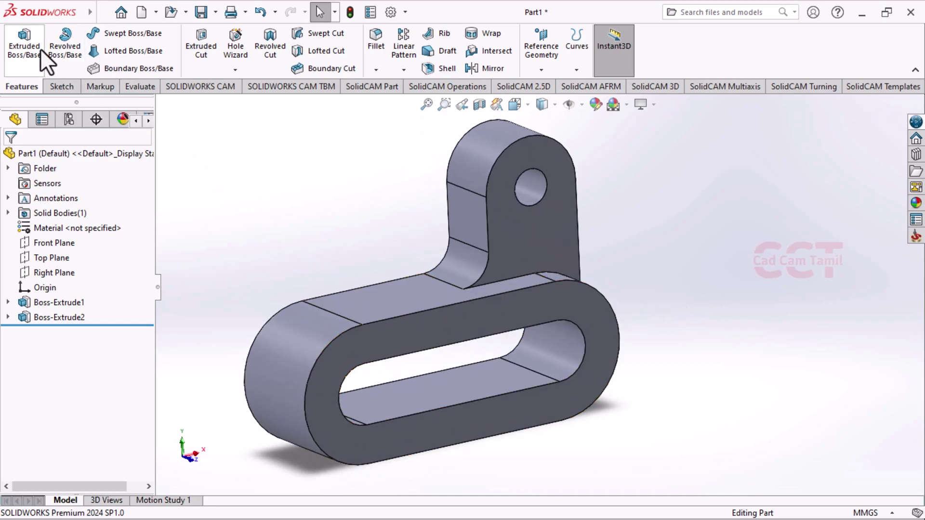
Start a sketch on the Front Plane and draw a slanted line from the lug's rounded top to the base's left outer arc
left_click(62, 87)
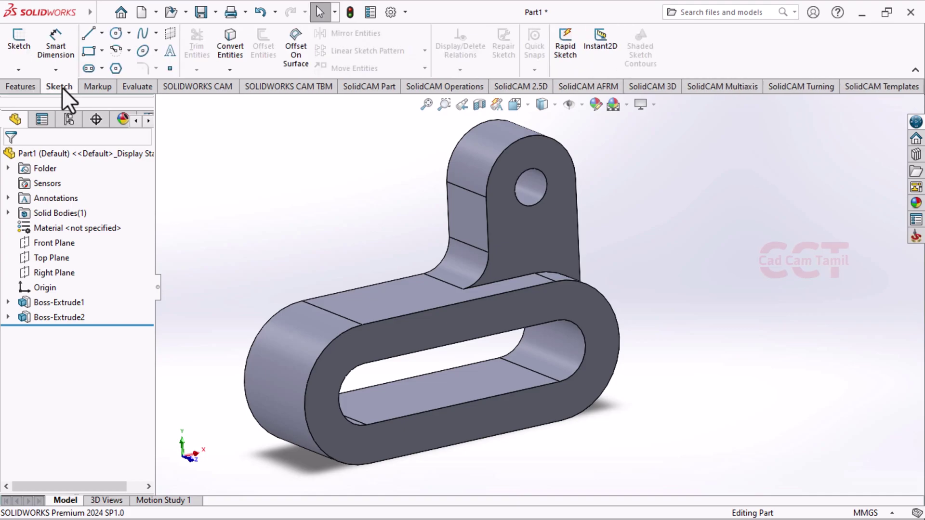
left_click(18, 44)
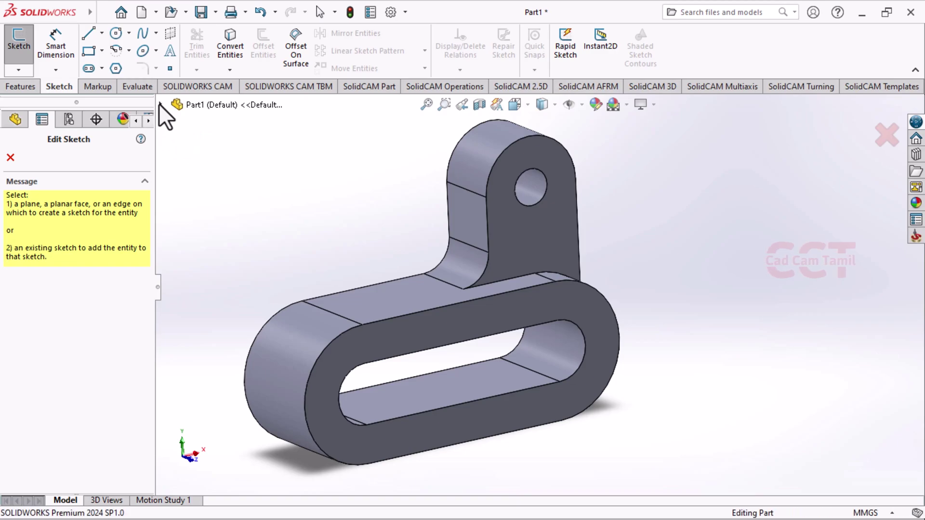
left_click(159, 104)
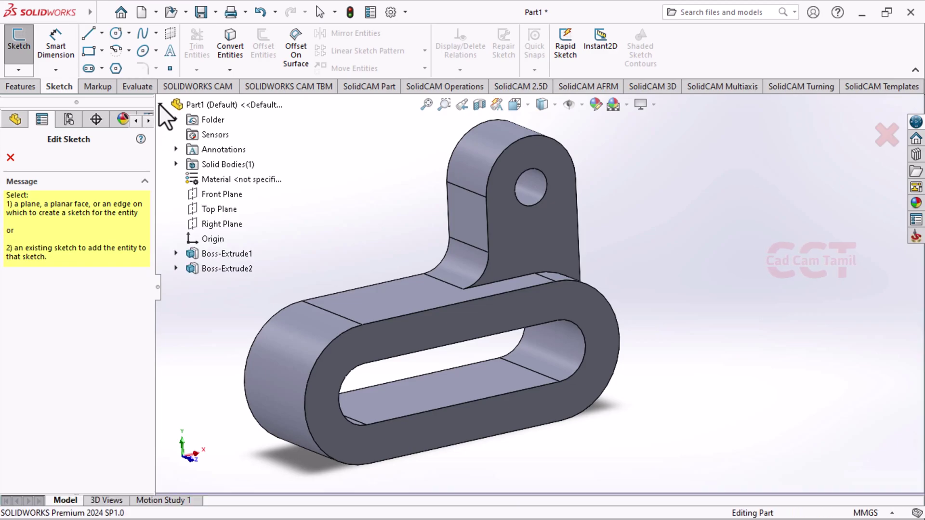
left_click(212, 198)
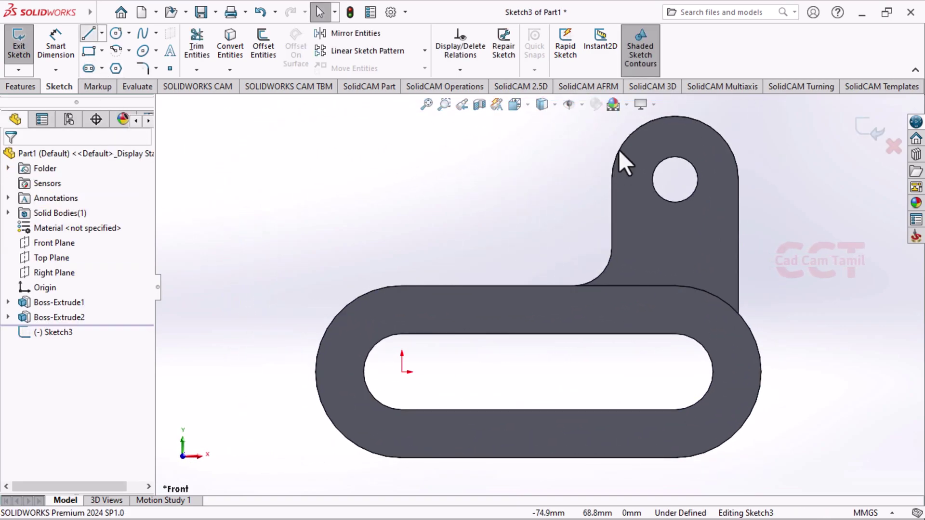
key("l")
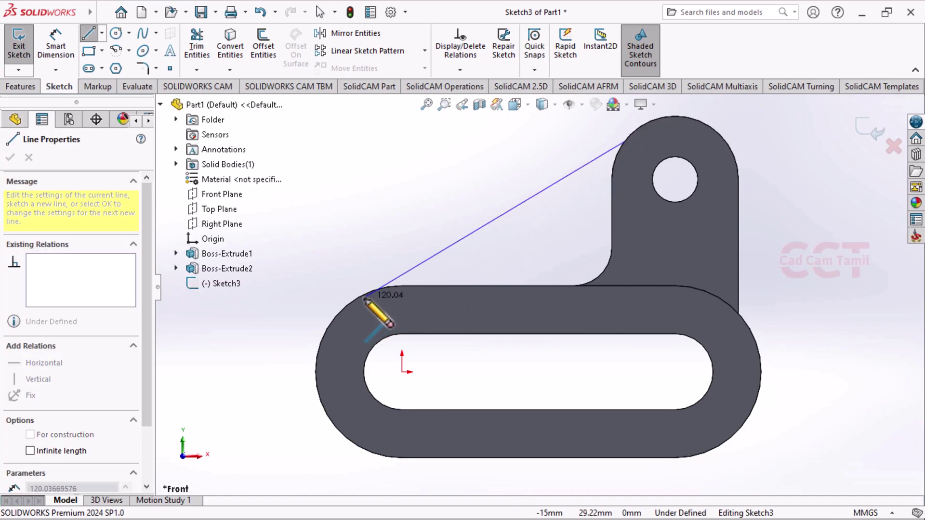
left_click(361, 318)
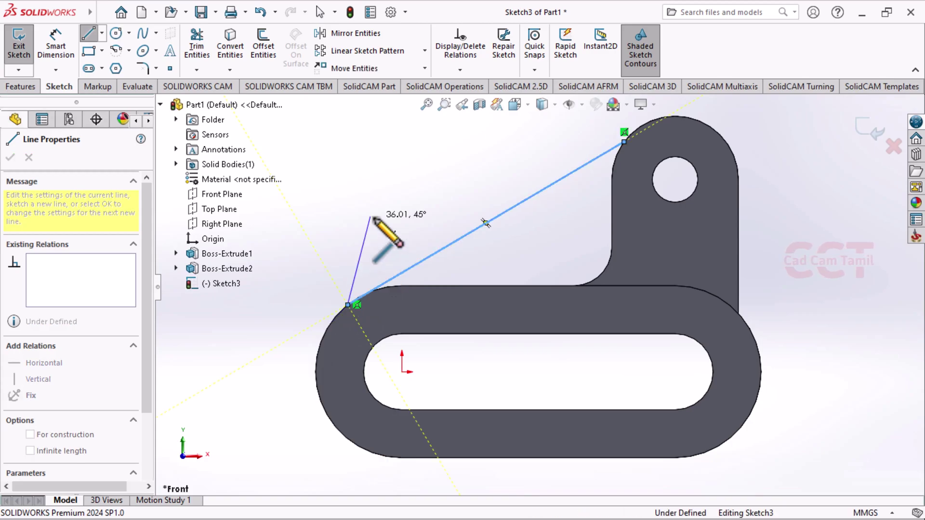
key("Escape")
key("Escape")
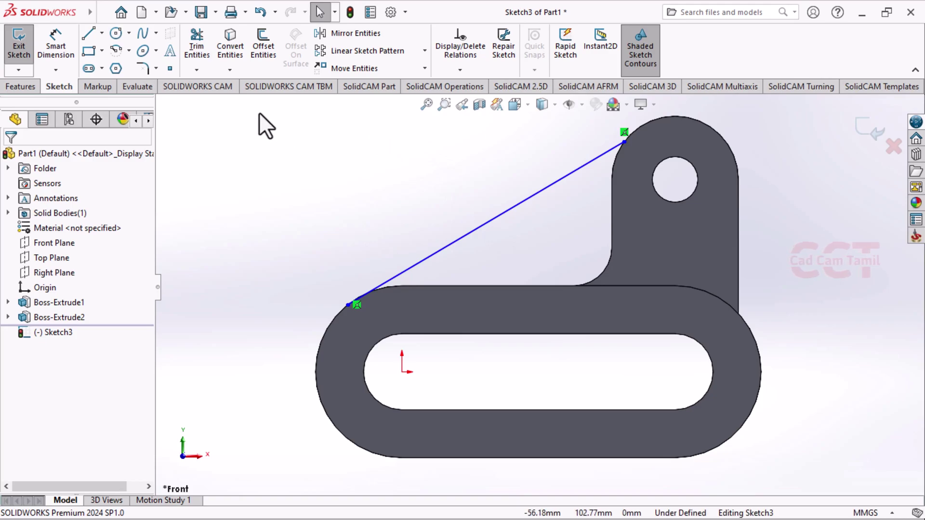
Make the slanted line tangent to the lug's rounded top edge
left_click(645, 124)
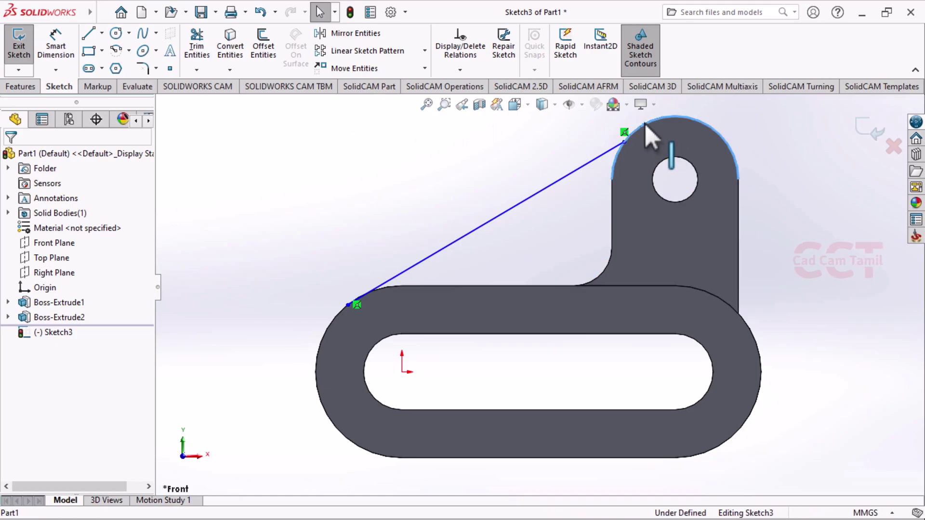
left_click(600, 156, "ctrl")
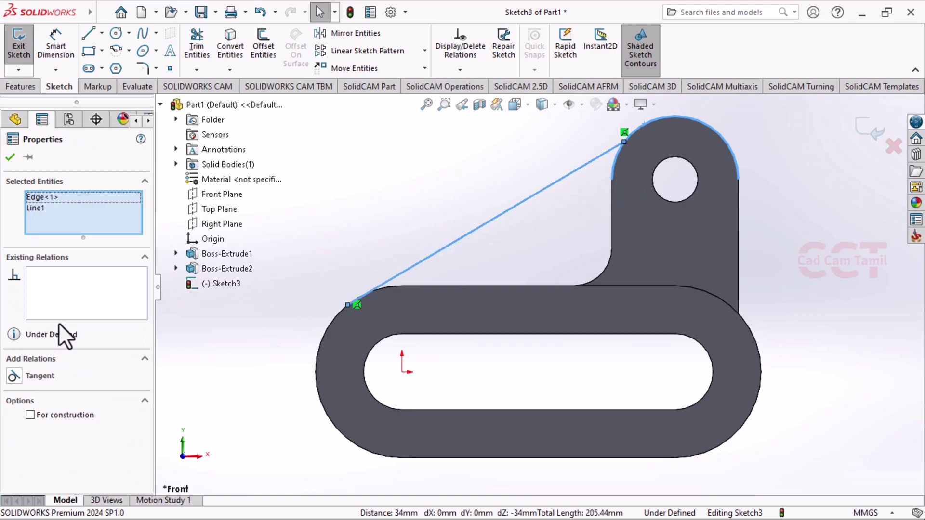
left_click(14, 376)
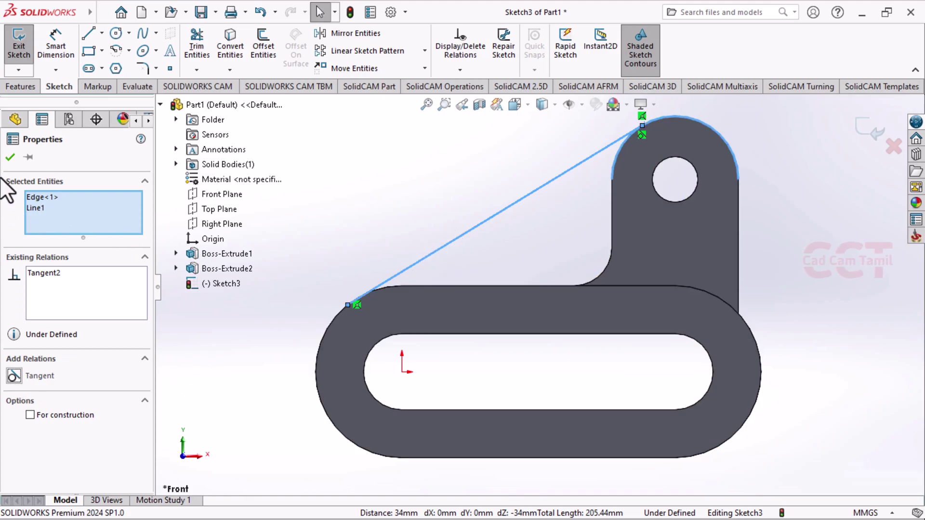
left_click(10, 158)
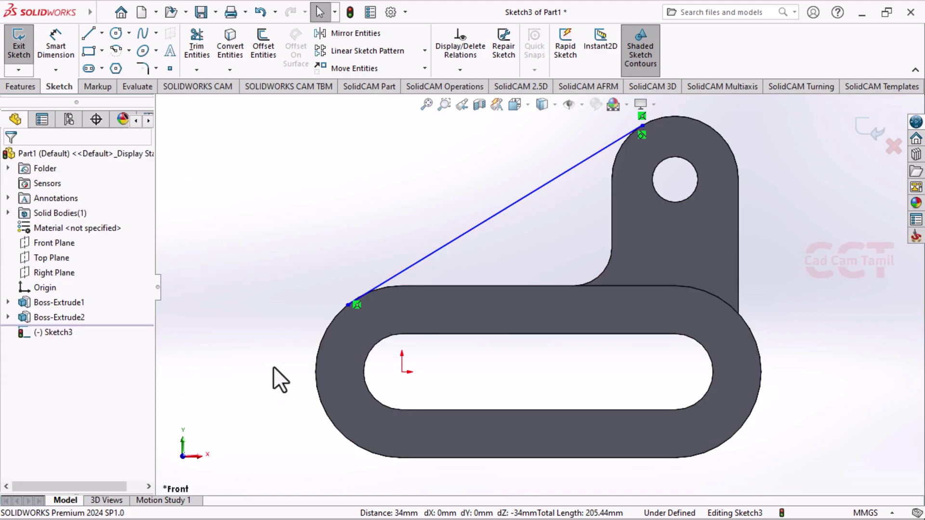
Make the slanted line tangent to the base's left outer arc
left_click(325, 336)
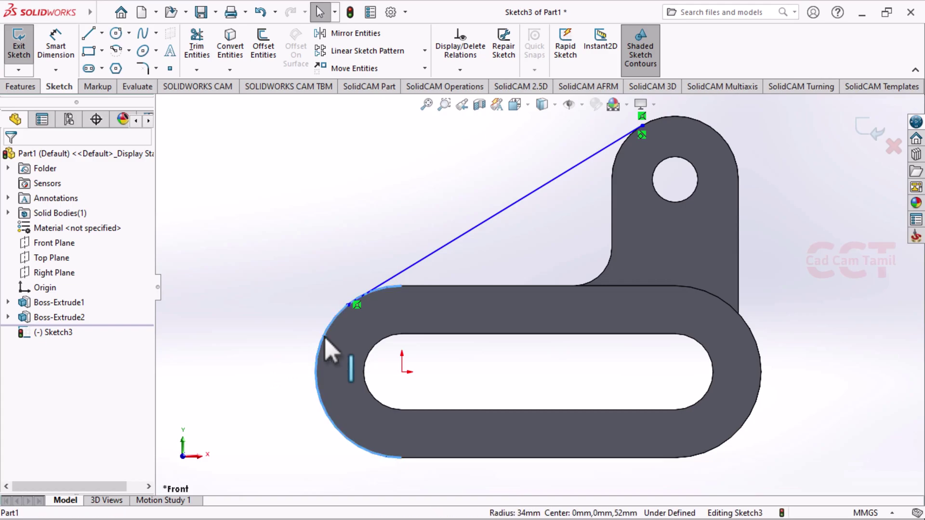
left_click(386, 281, "ctrl")
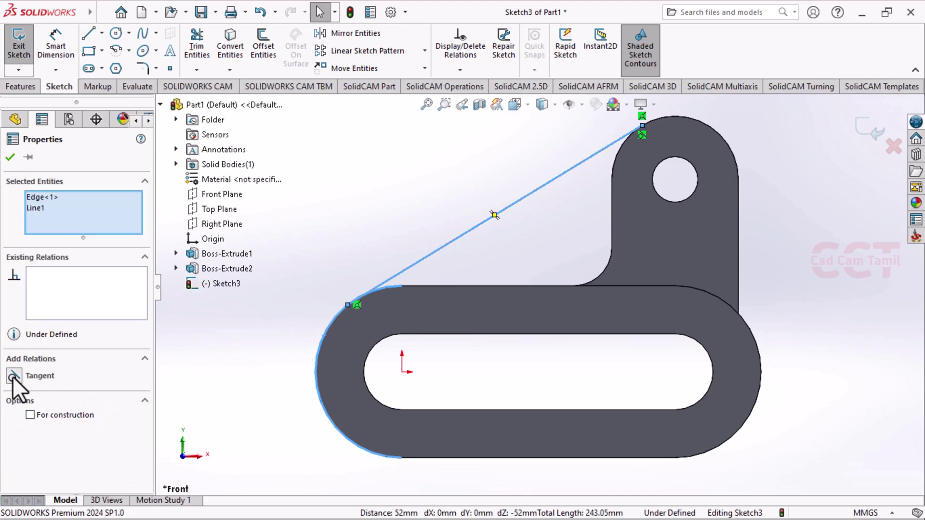
left_click(13, 376)
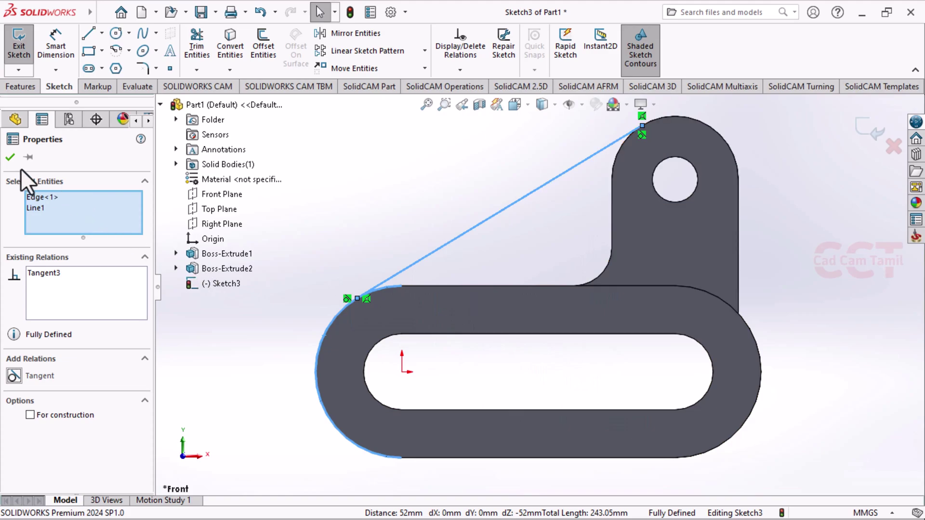
left_click(9, 160)
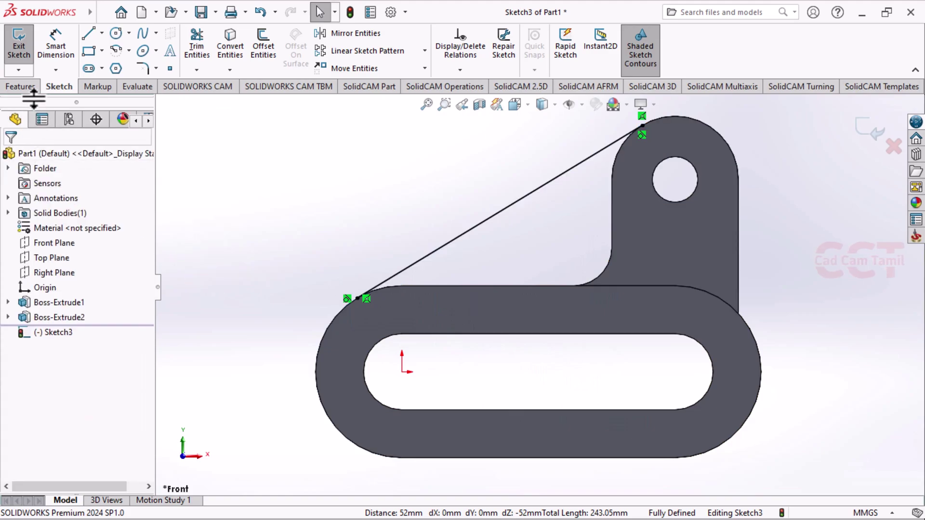
Create a 22 mm thick rib from the tangent line, parallel to the sketch on its first side, with the material side flipped, checking the detailed preview
left_click(21, 86)
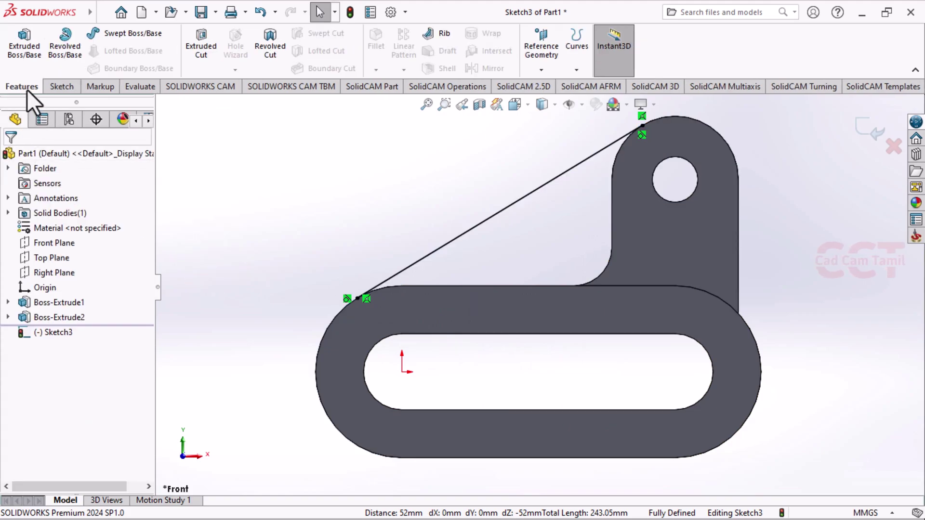
left_click(439, 34)
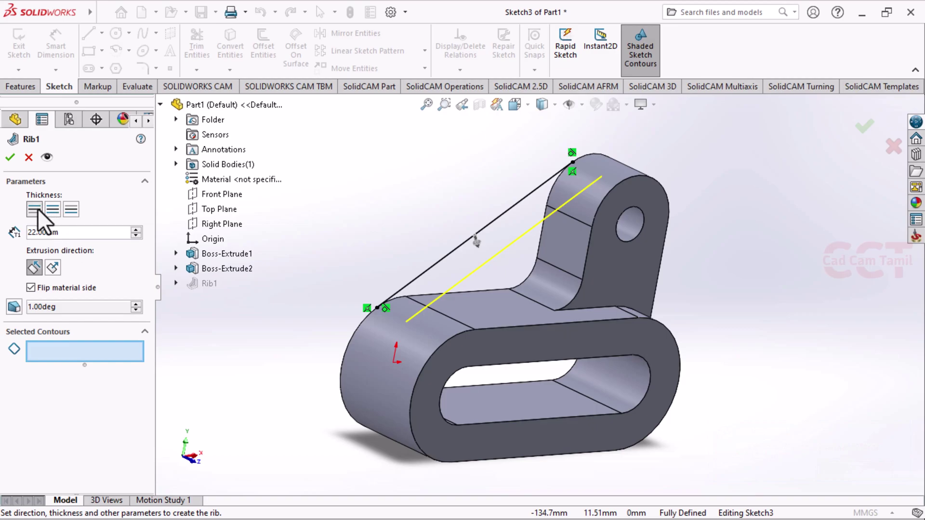
left_click(30, 288)
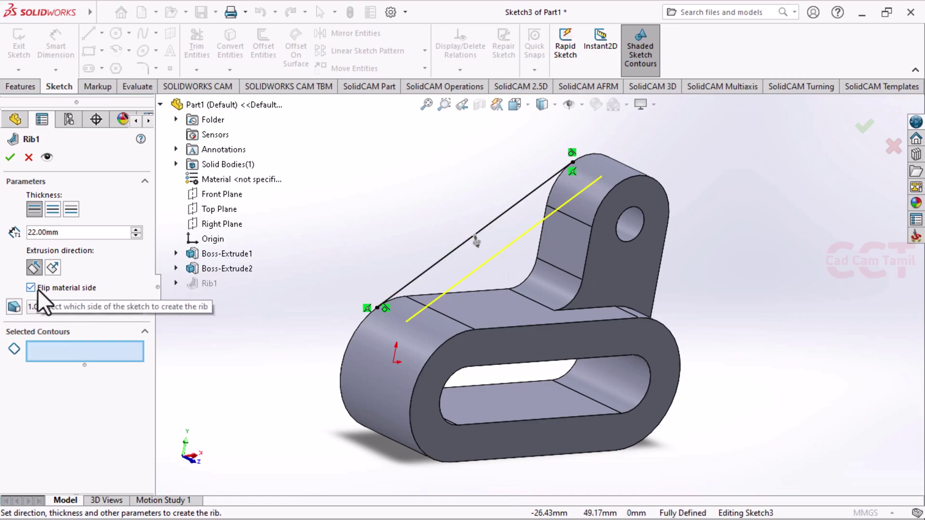
left_click(48, 160)
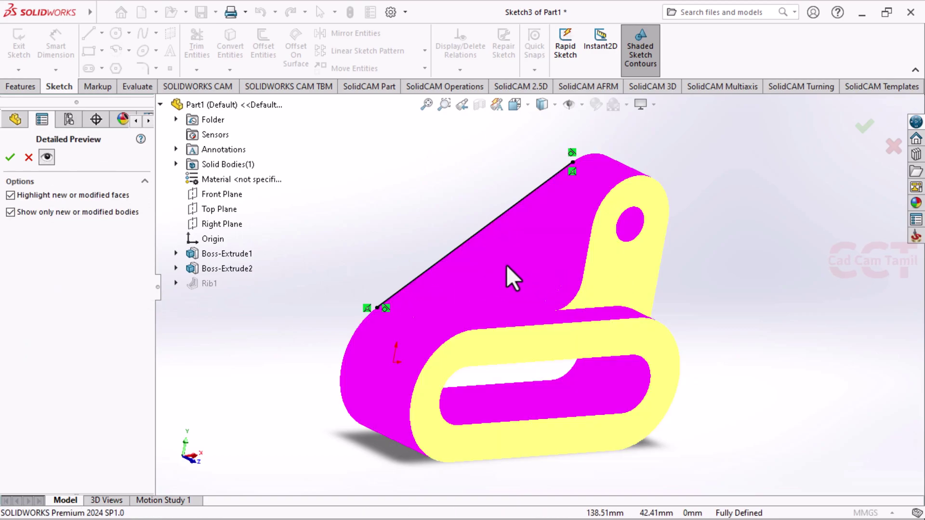
middle_click_drag(434, 251, 415, 254)
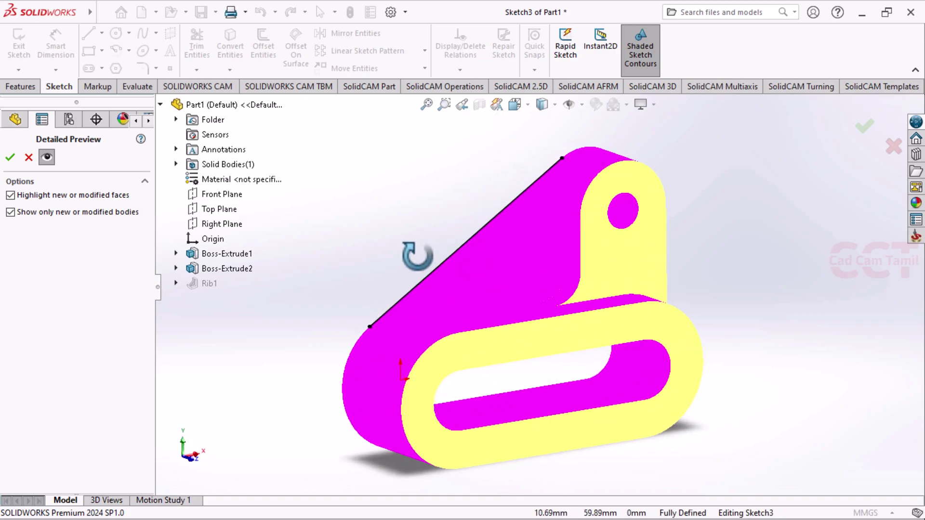
left_click(47, 157)
left_click(10, 159)
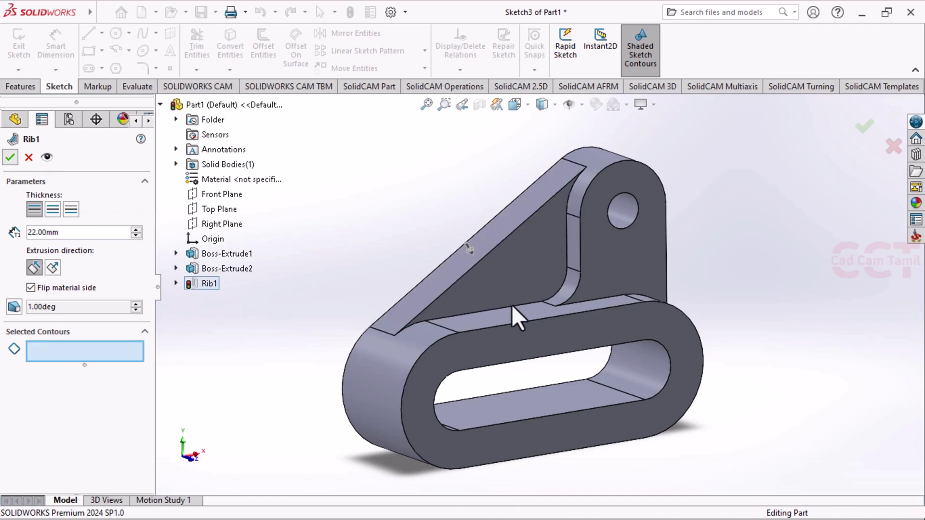
middle_click_drag(509, 346, 568, 324)
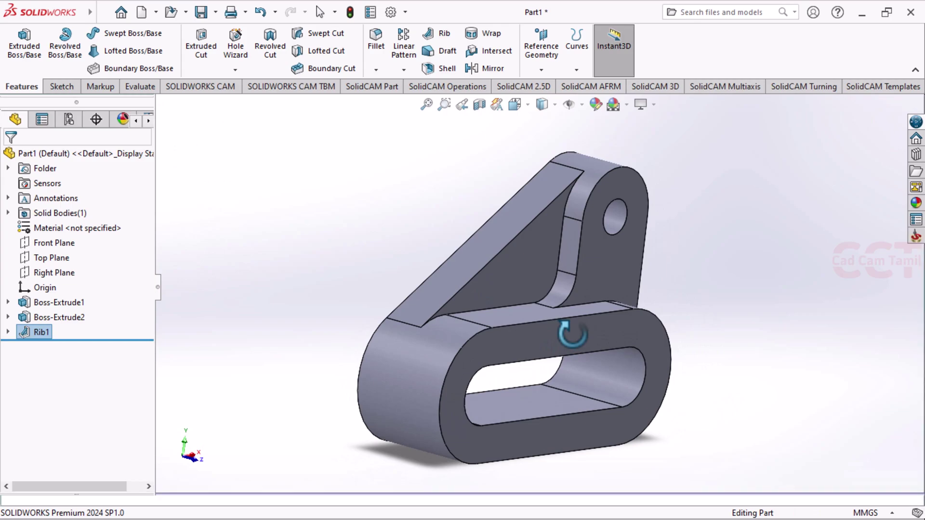
middle_click_drag(547, 392, 526, 375)
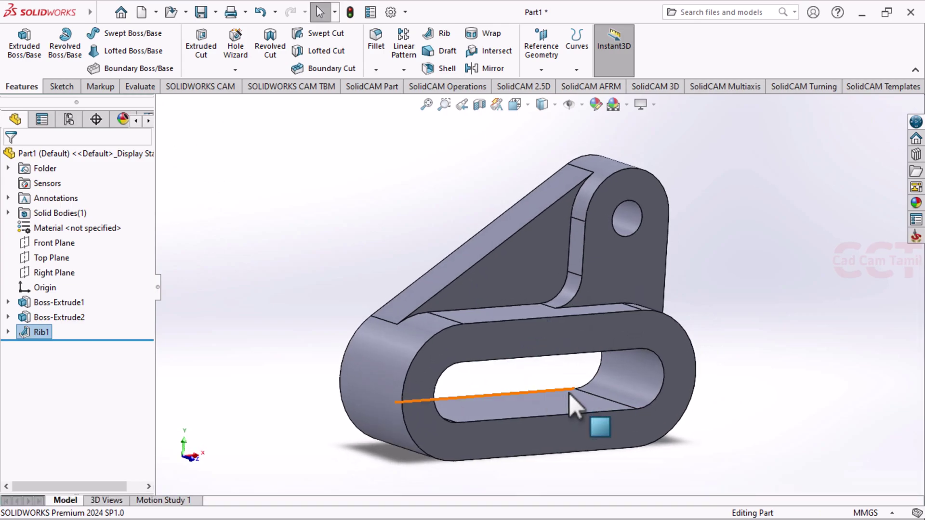
scroll(476, 387, "down", 2)
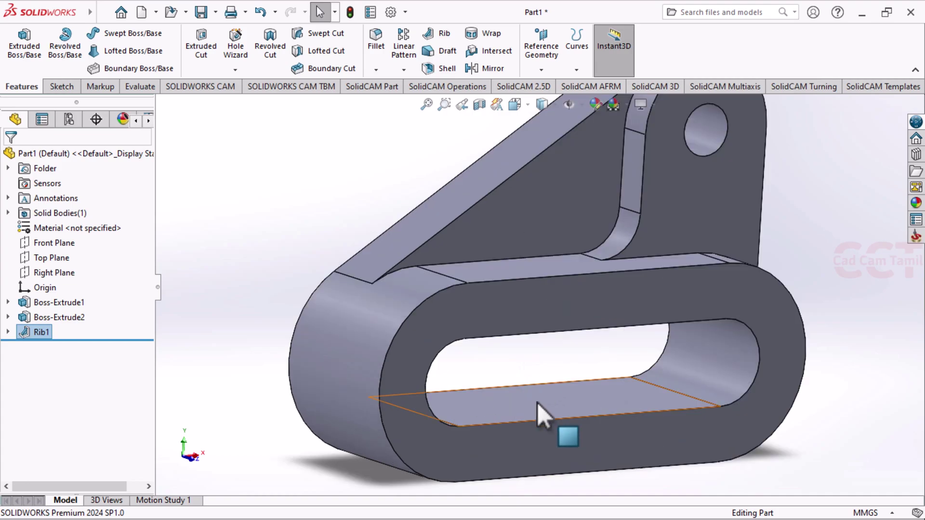
scroll(562, 443, "up", 2)
scroll(741, 348, "up", 2)
Apply an appearance from the Metal category to the whole part
left_click(917, 211)
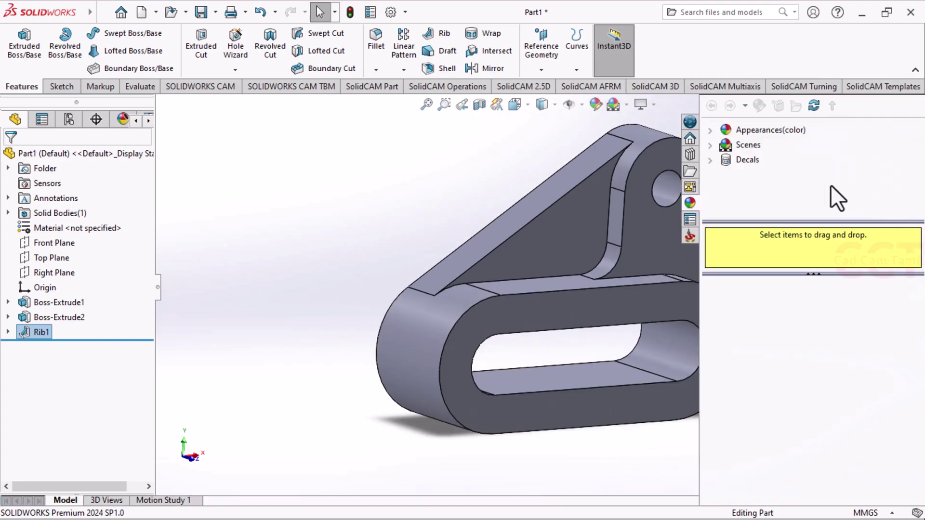
left_click(715, 129)
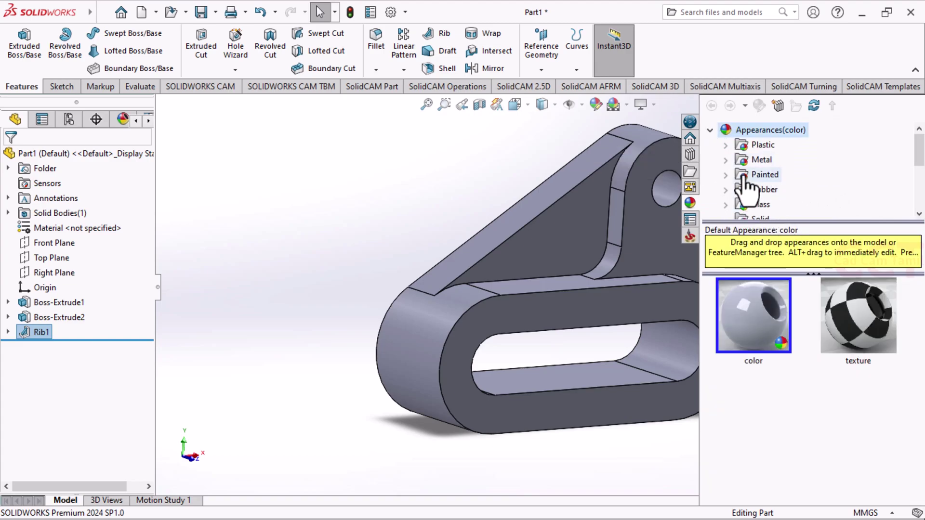
left_click(741, 159)
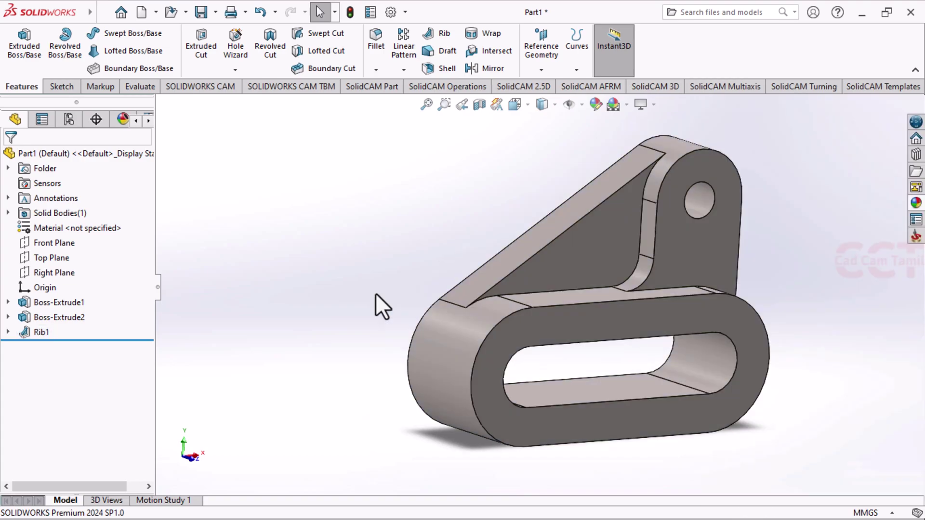